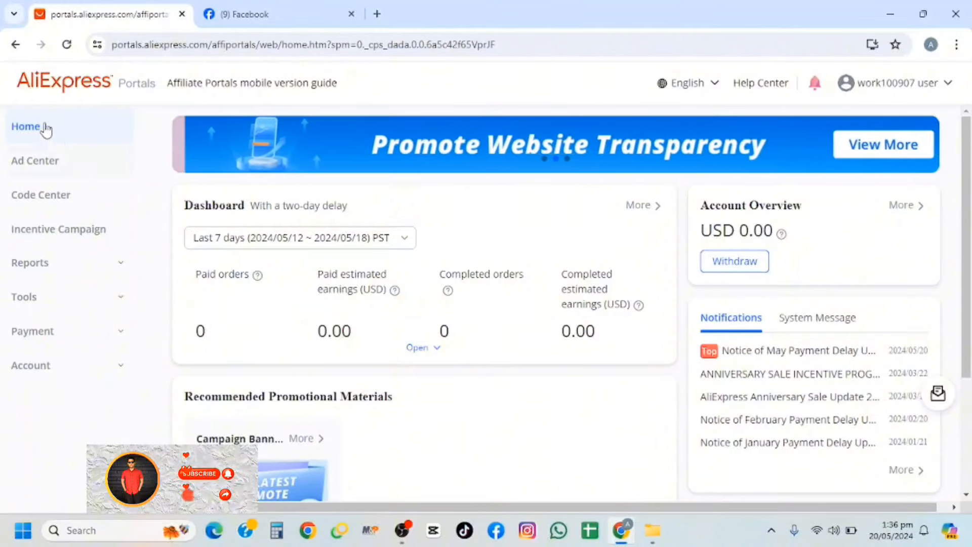
Step: Open the Ad Center and browse through its Hot Deals products
left_click(46, 167)
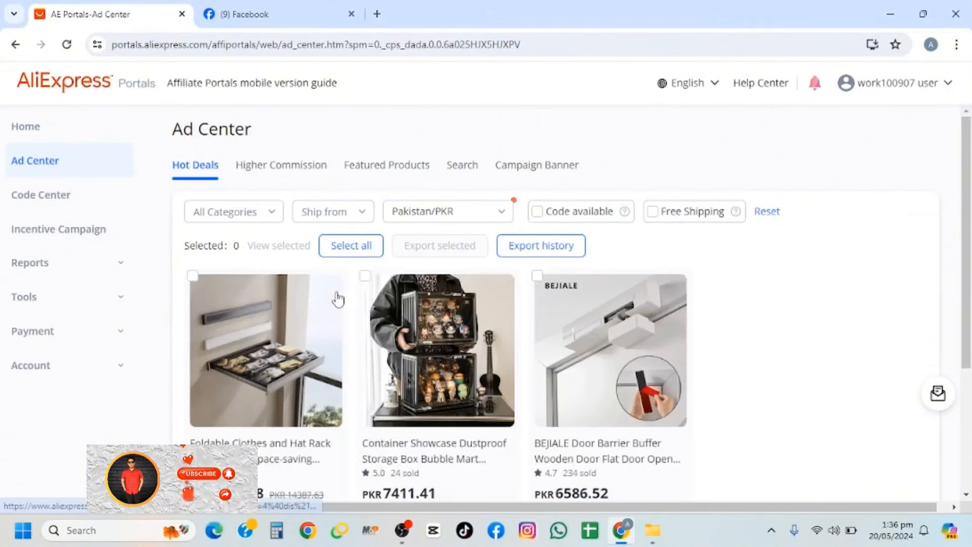
scroll(336, 298, "down", 8)
scroll(336, 297, "down", 4)
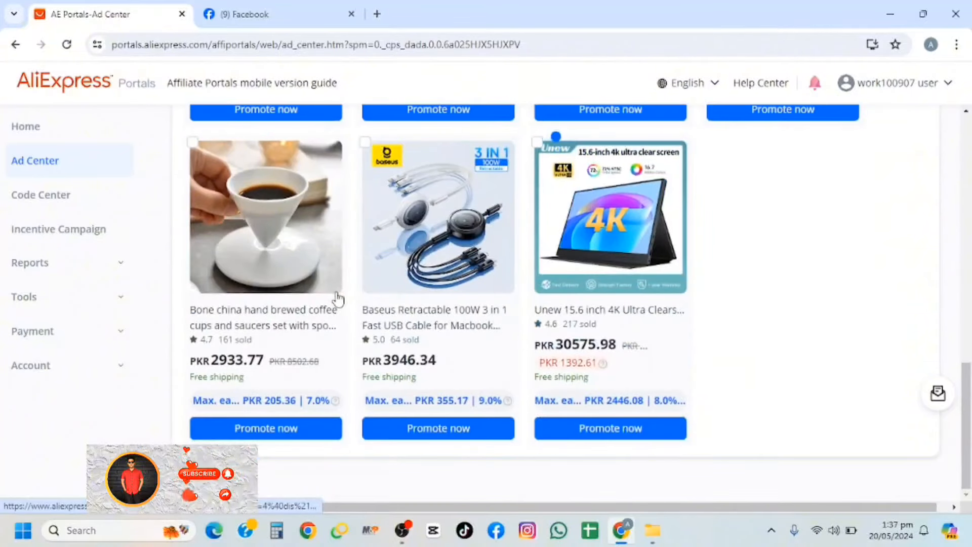
scroll(336, 297, "up", 13)
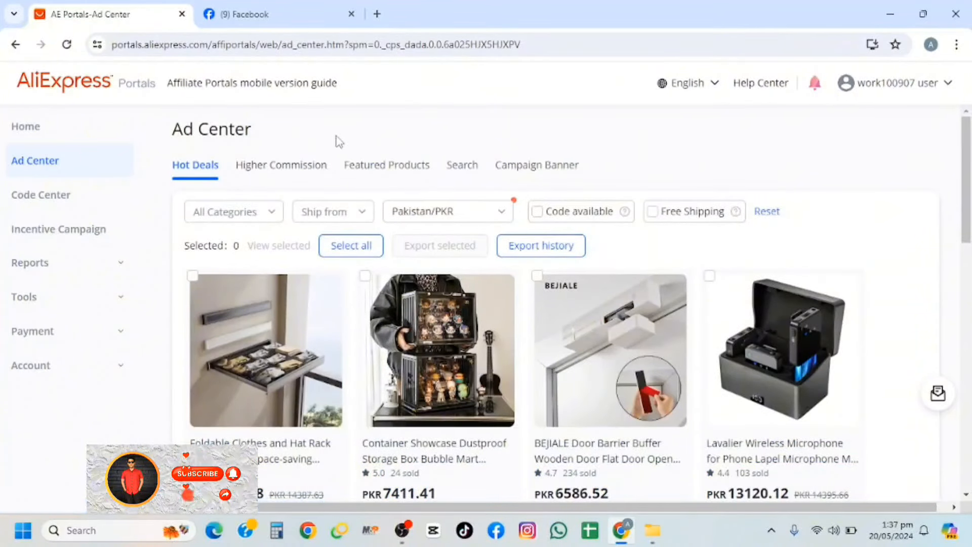
Step: Search all Ad Center products for "earbuds"
left_click(471, 170)
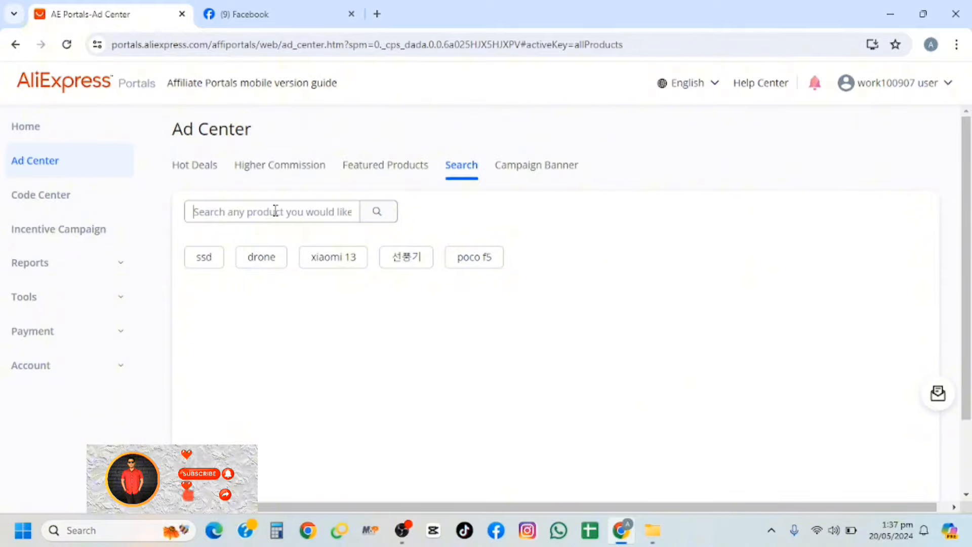
type("earbuds")
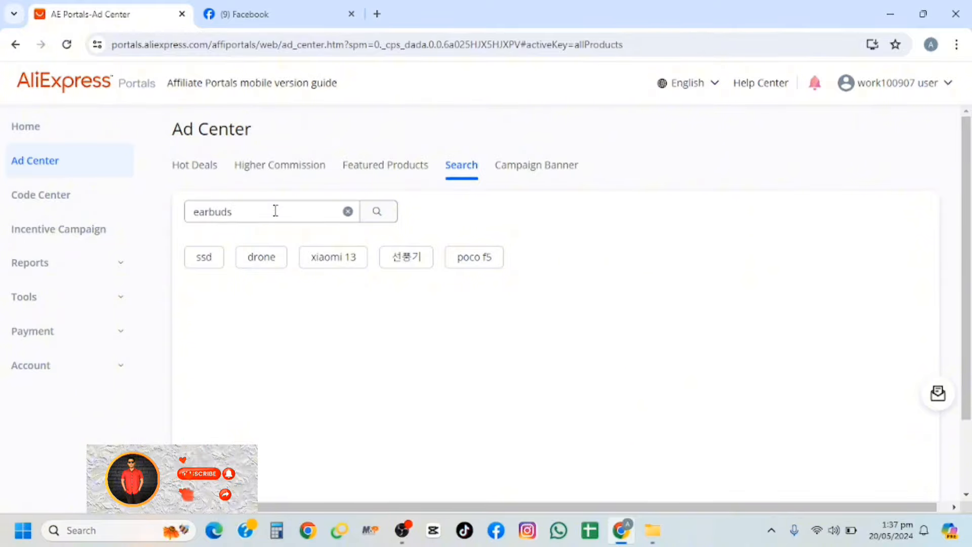
left_click(381, 214)
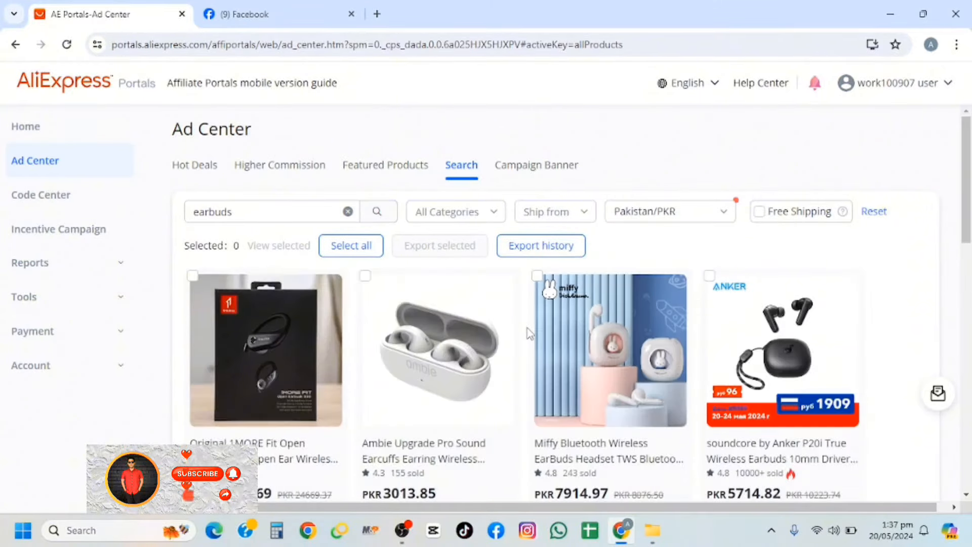
Step: Find the HONOR CHOICE Earbuds X5 Pro among the results, check its commission details and open its promo items
scroll(579, 356, "down", 6)
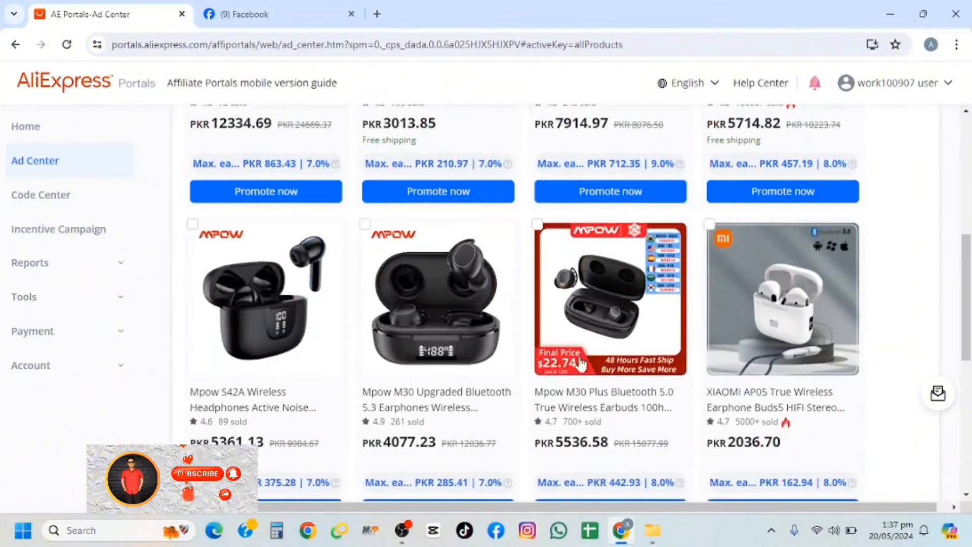
scroll(580, 363, "down", 7)
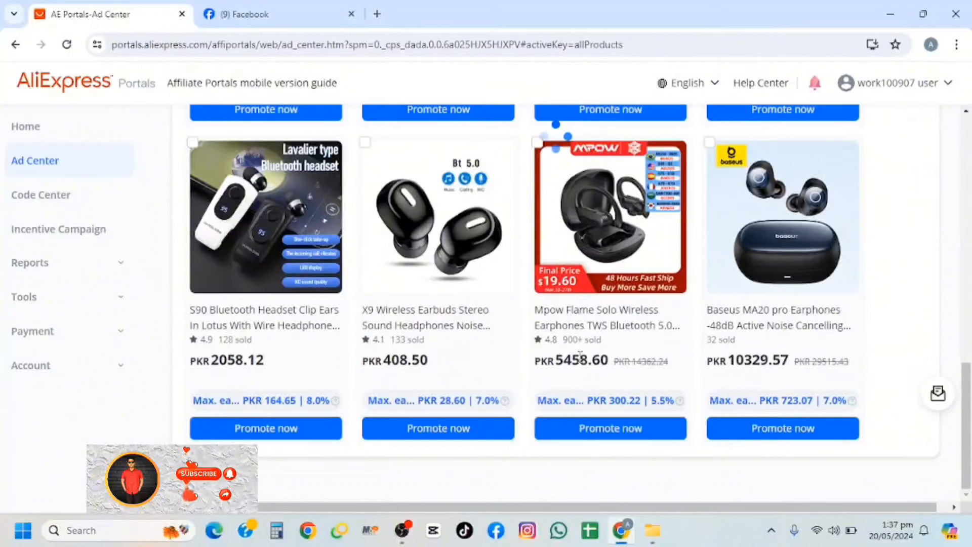
scroll(580, 354, "down", 3)
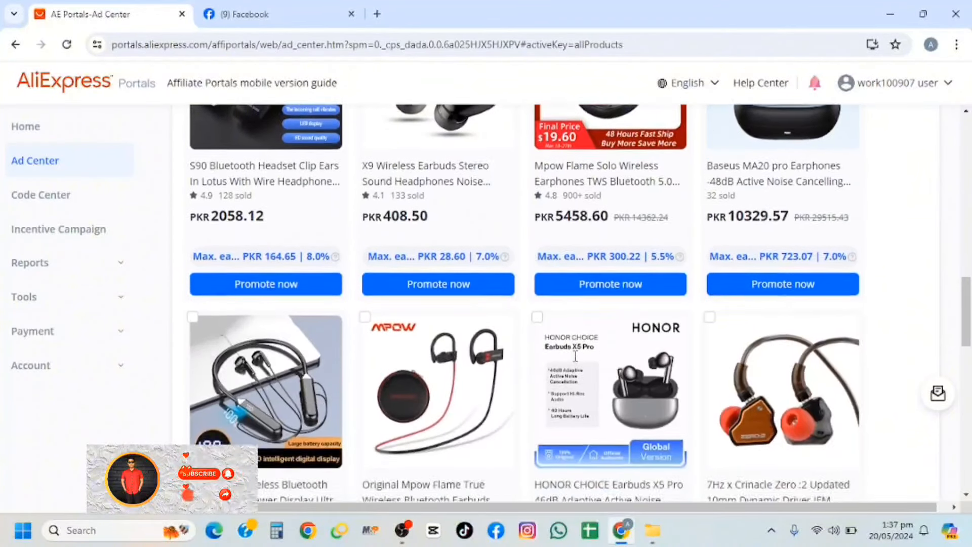
scroll(575, 356, "down", 2)
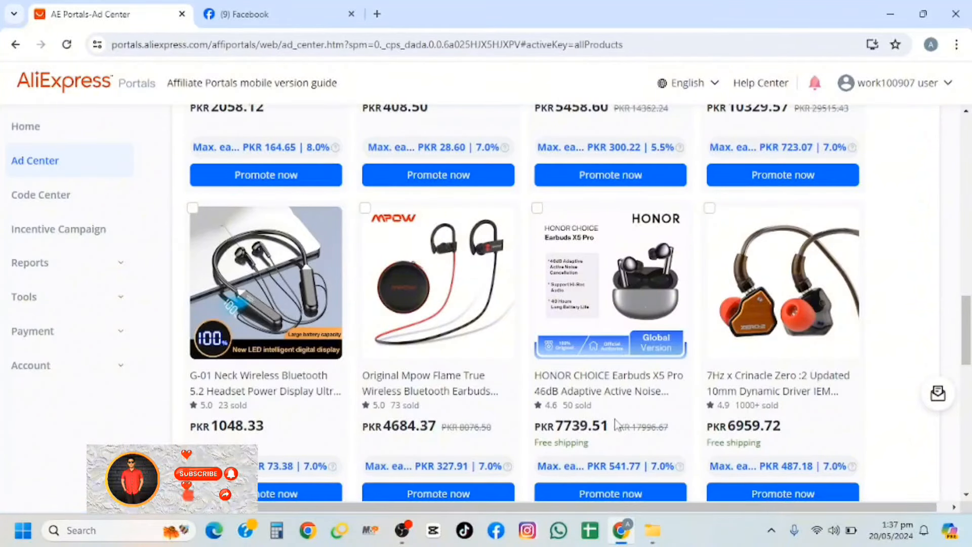
scroll(612, 362, "down", 2)
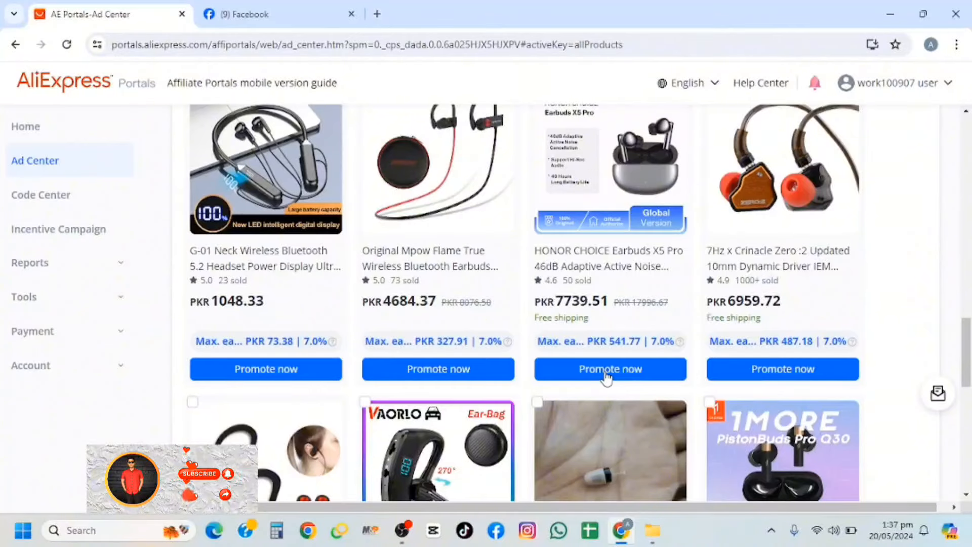
mouse_move(622, 339)
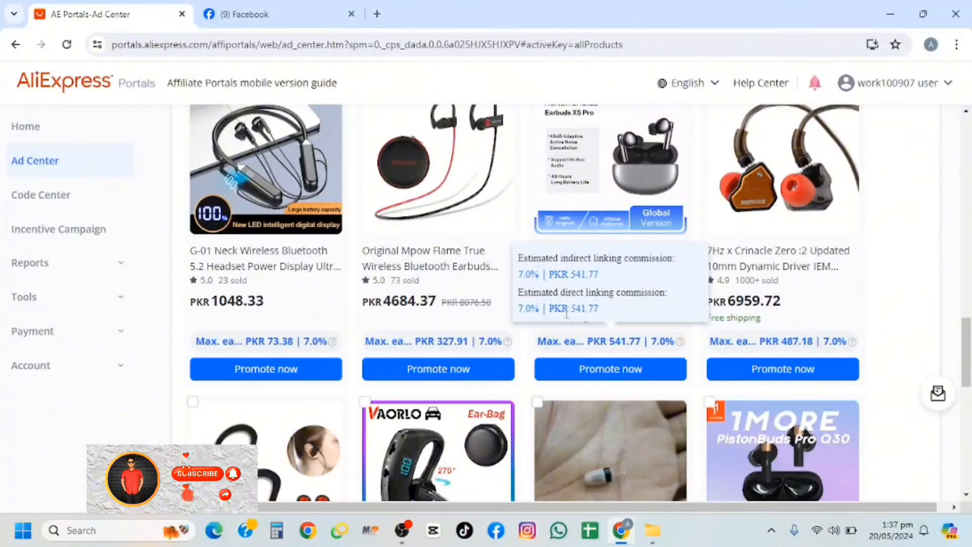
left_click(601, 371)
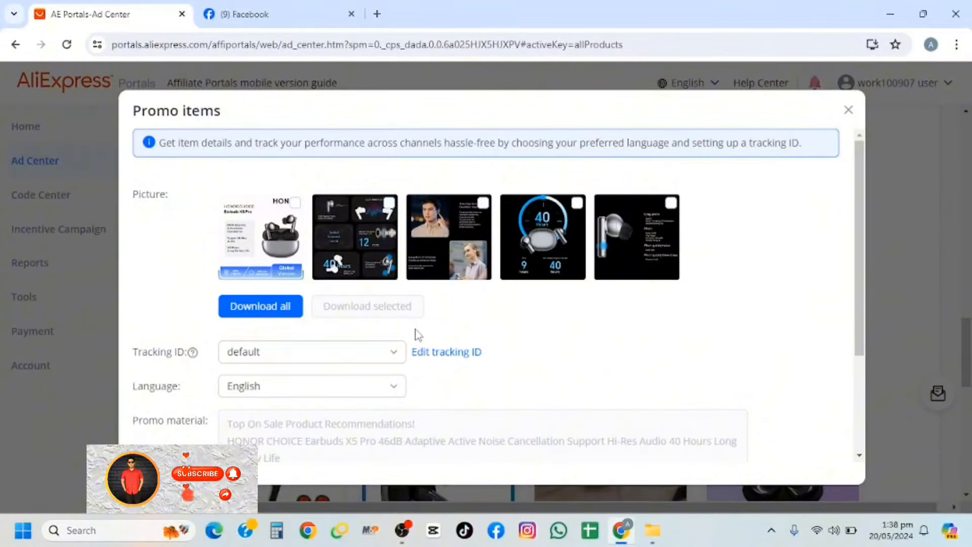
Step: Copy the Click&Buy affiliate link from the earbuds' promo material
scroll(414, 334, "down", 3)
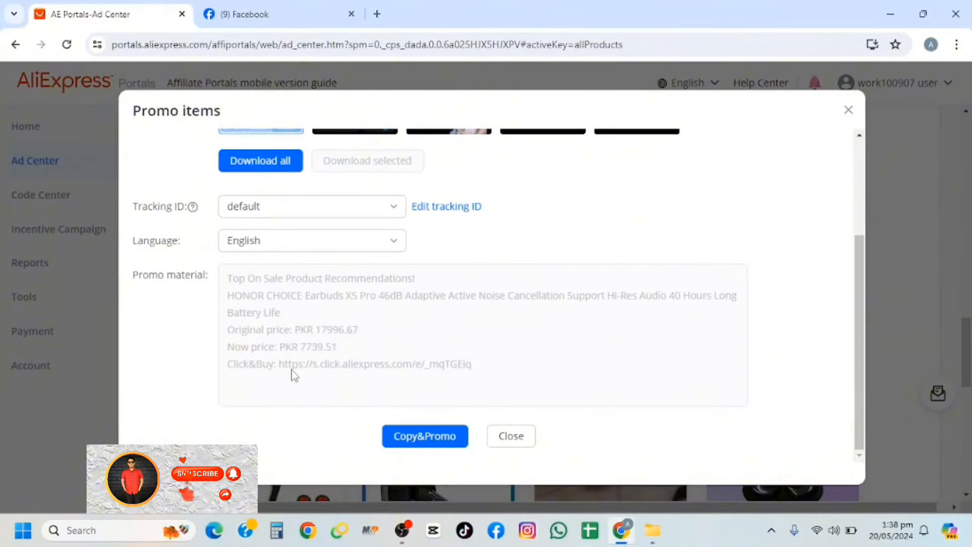
left_click_drag(280, 365, 474, 371)
key("ctrl+c")
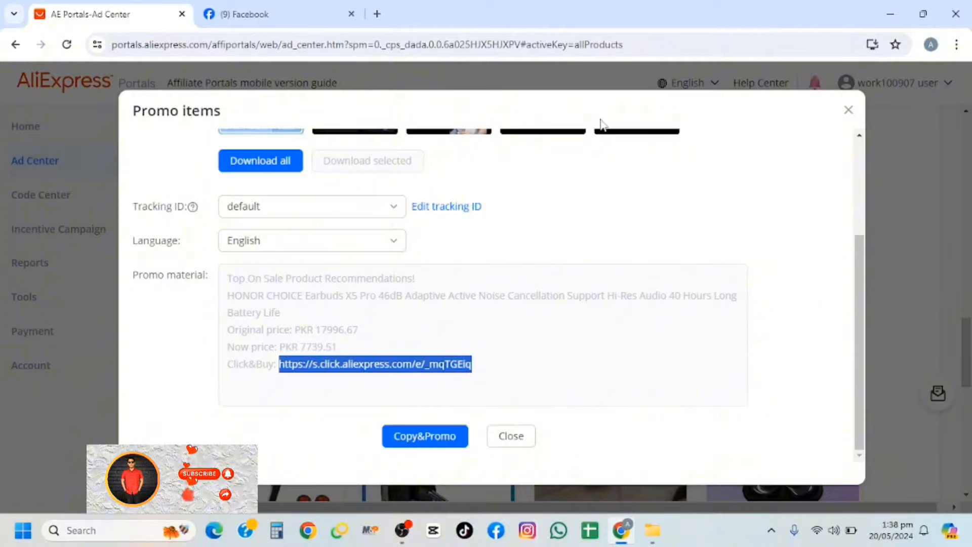
Step: Check the product page behind the copied affiliate link in a new browser tab, and close that tab
left_click(377, 14)
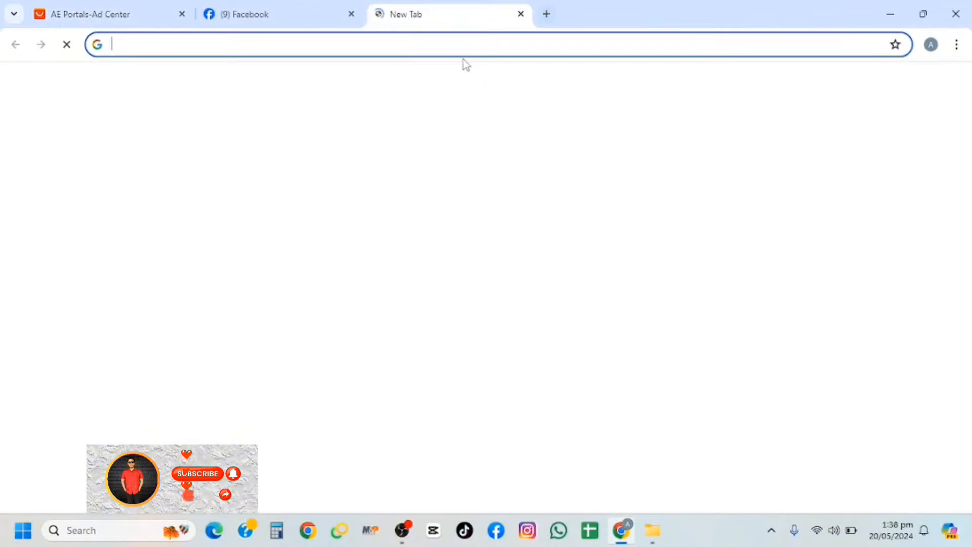
key("ctrl+v")
key("Return")
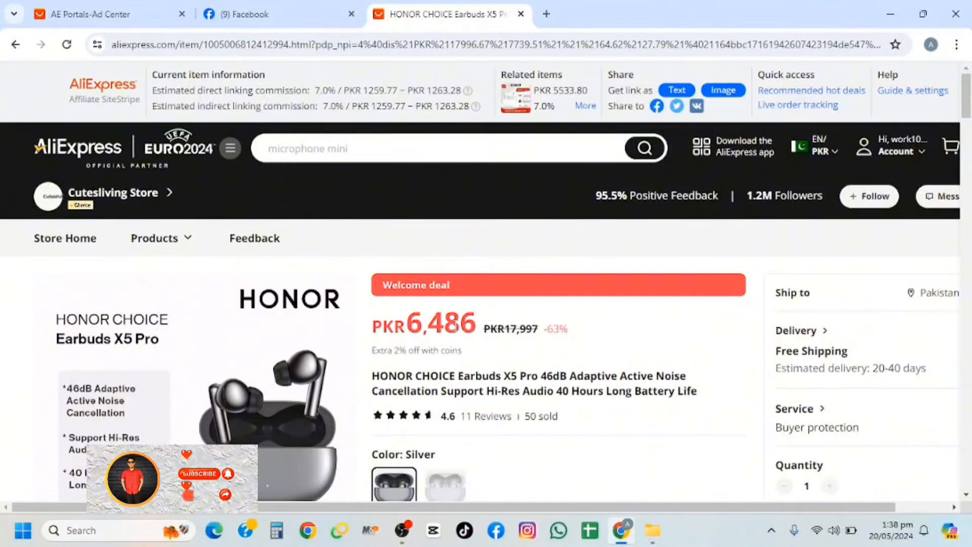
scroll(461, 329, "down", 2)
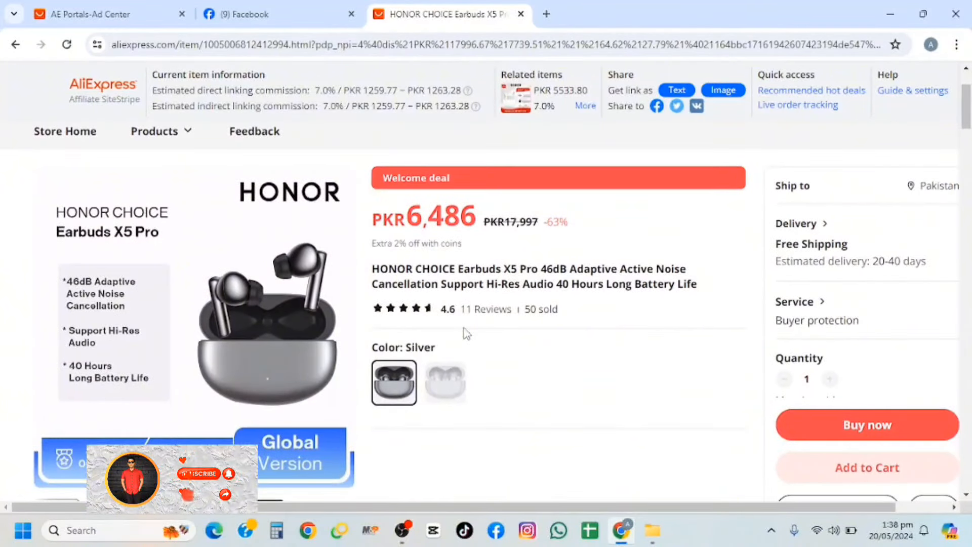
mouse_move(167, 321)
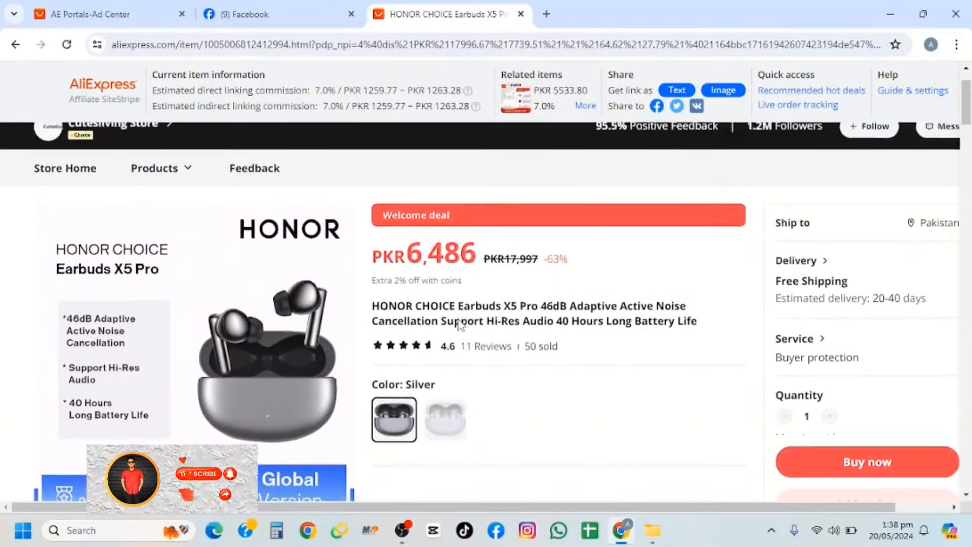
scroll(460, 326, "down", 5)
scroll(459, 326, "up", 6)
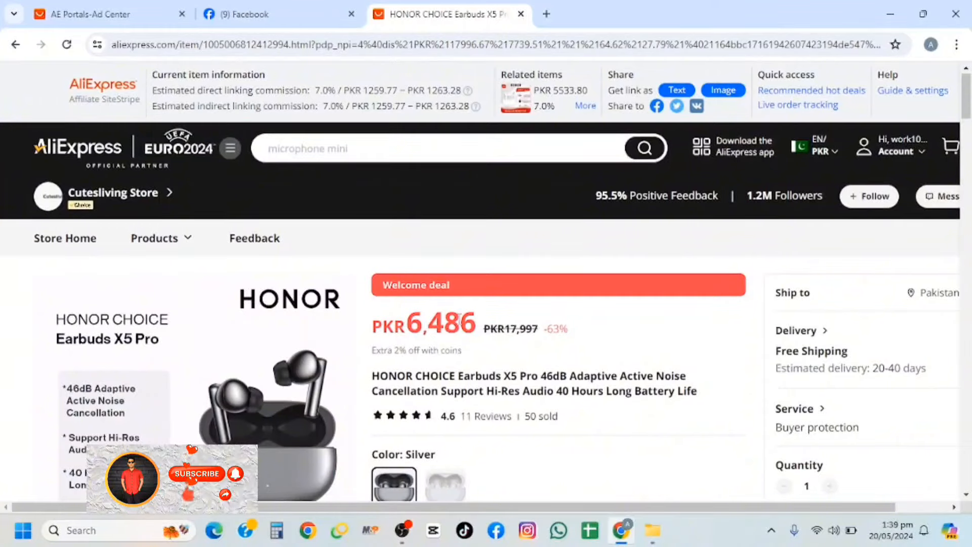
left_click(520, 14)
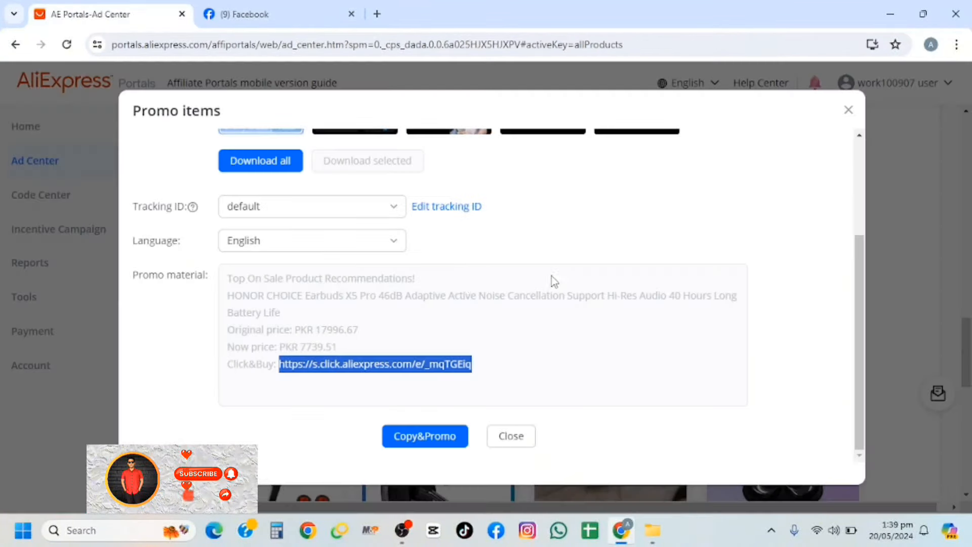
Step: Download all promo pictures of the earbuds and show the downloaded photo.zip in its folder
scroll(481, 243, "up", 3)
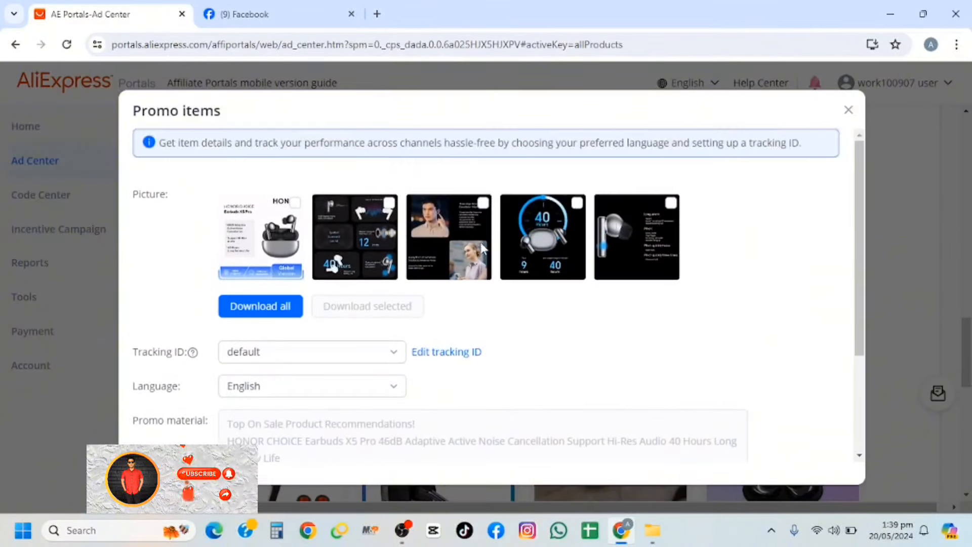
left_click(267, 313)
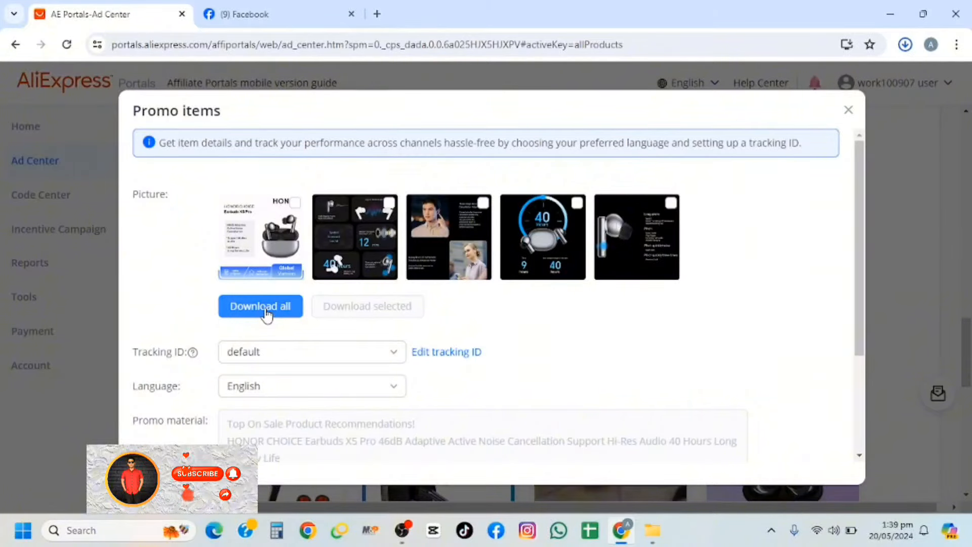
mouse_move(871, 97)
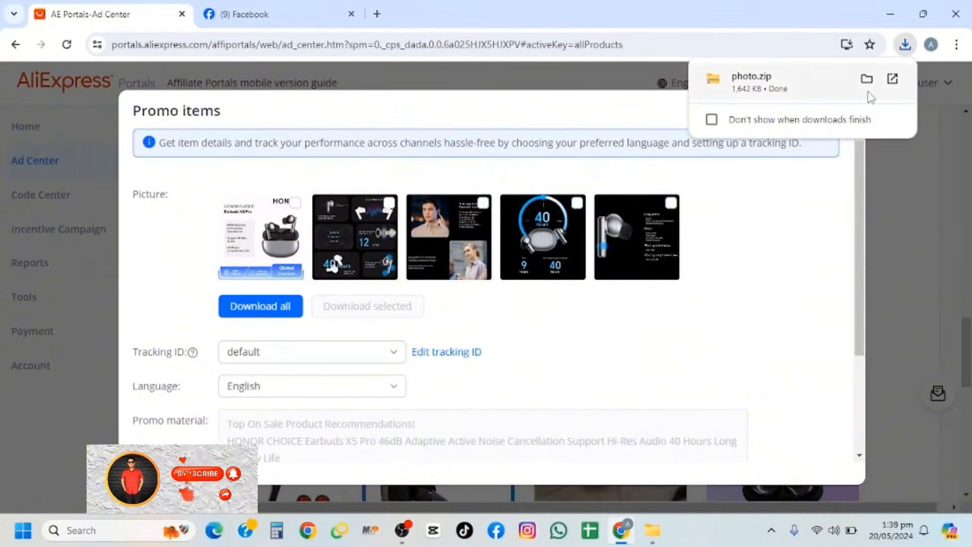
left_click(867, 79)
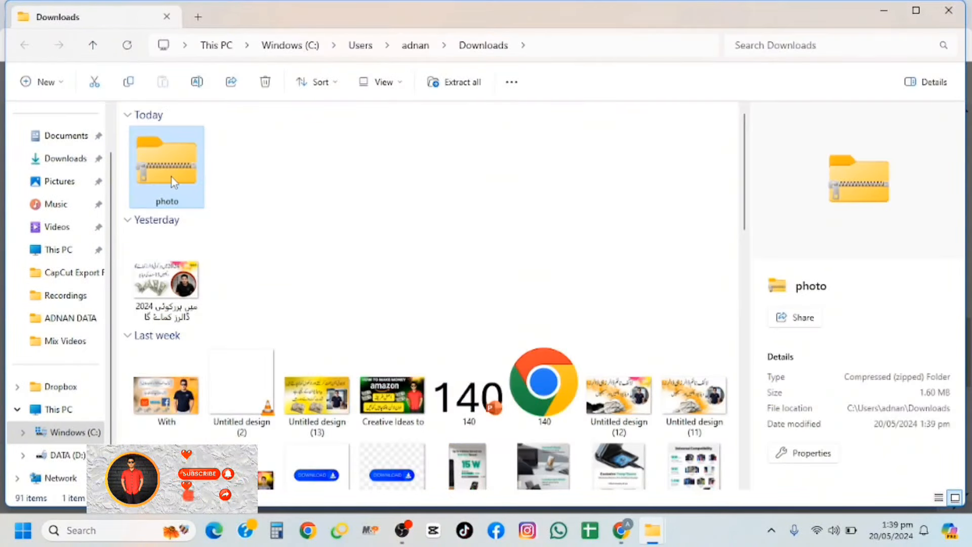
Step: Extract the photo archive into a photo folder within Downloads and return to the promo items
right_click(171, 178)
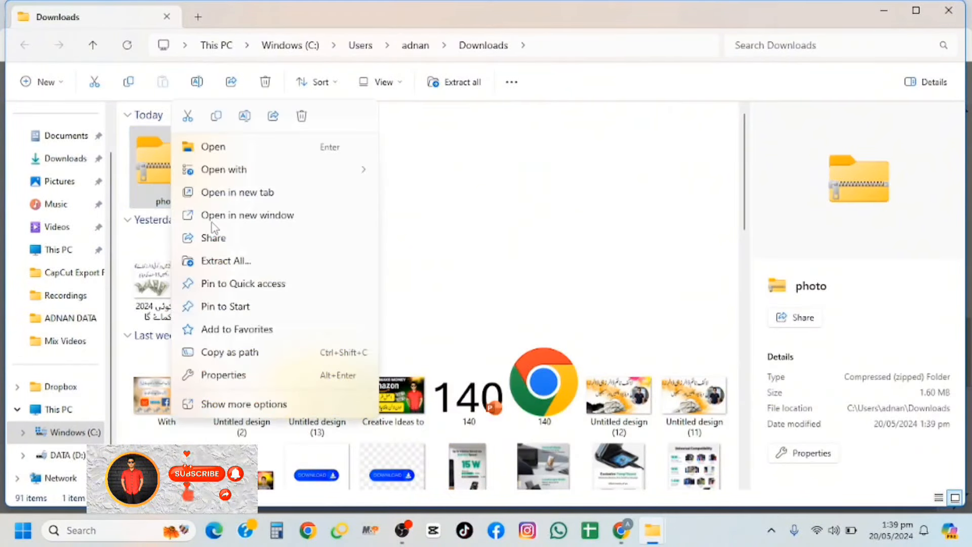
left_click(228, 263)
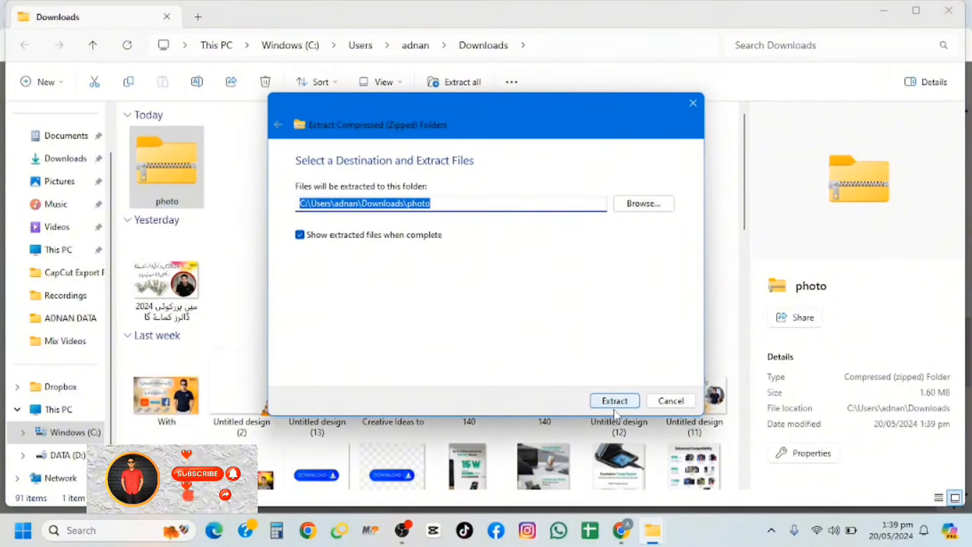
left_click(614, 401)
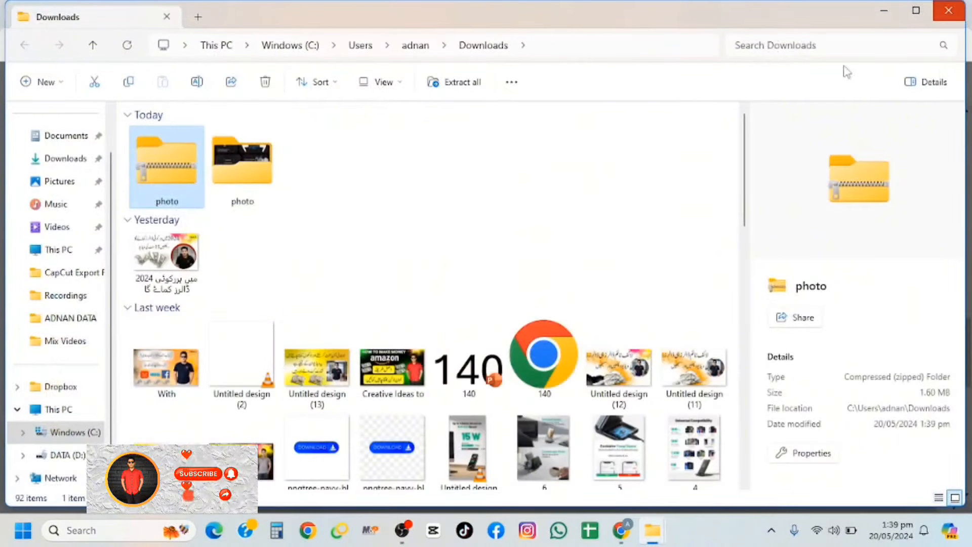
left_click(889, 11)
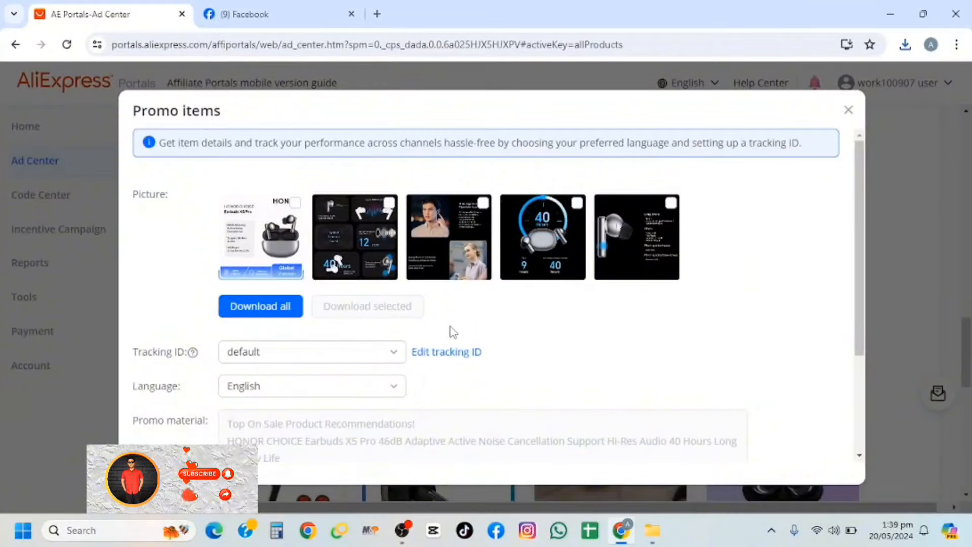
scroll(412, 363, "down", 3)
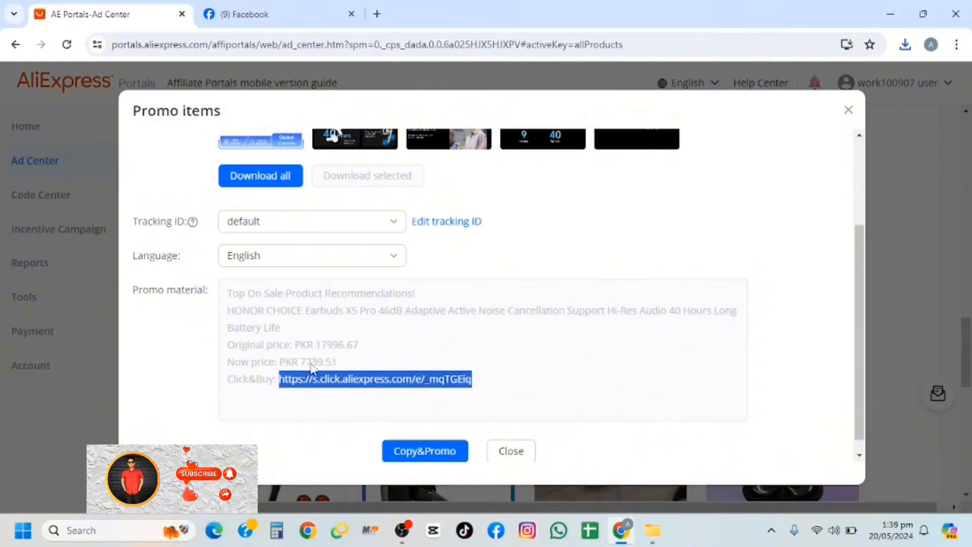
scroll(353, 346, "up", 3)
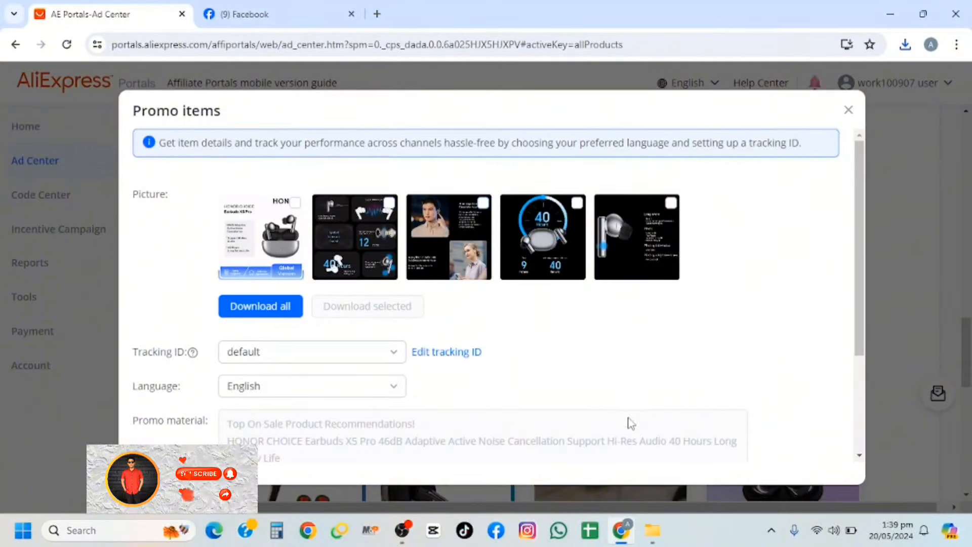
Step: Switch to Canva and create a blank Instagram Post (Square) design, finding the format by searching for "insta"
mouse_move(622, 536)
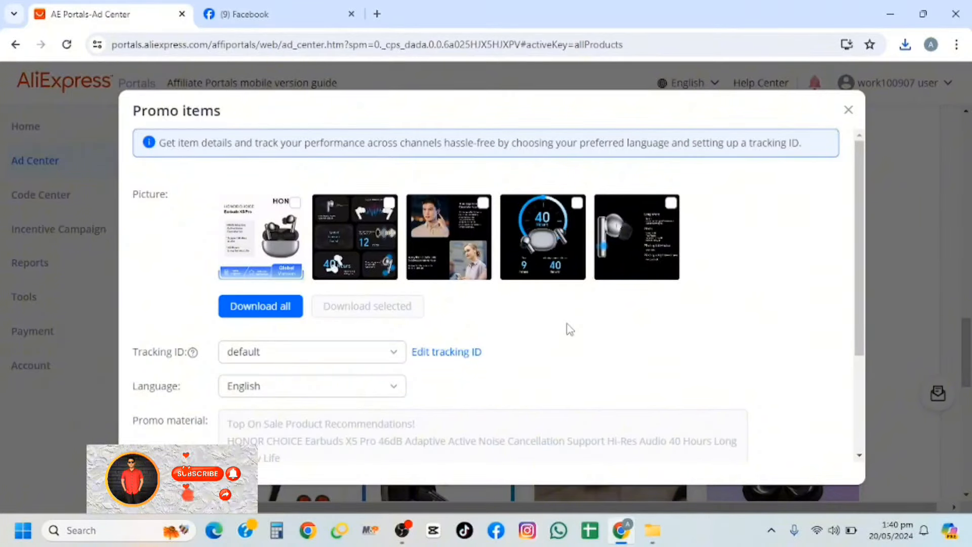
left_click(308, 530)
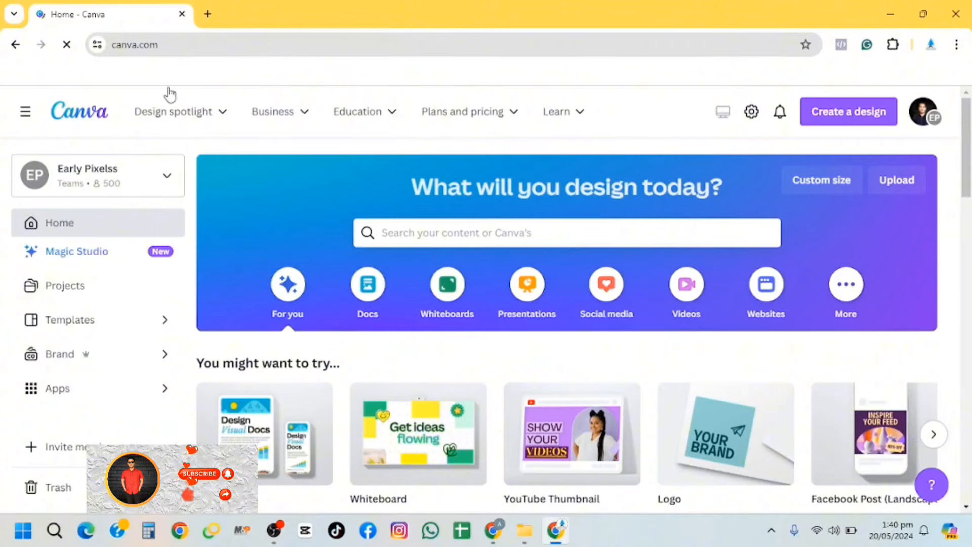
left_click(276, 111)
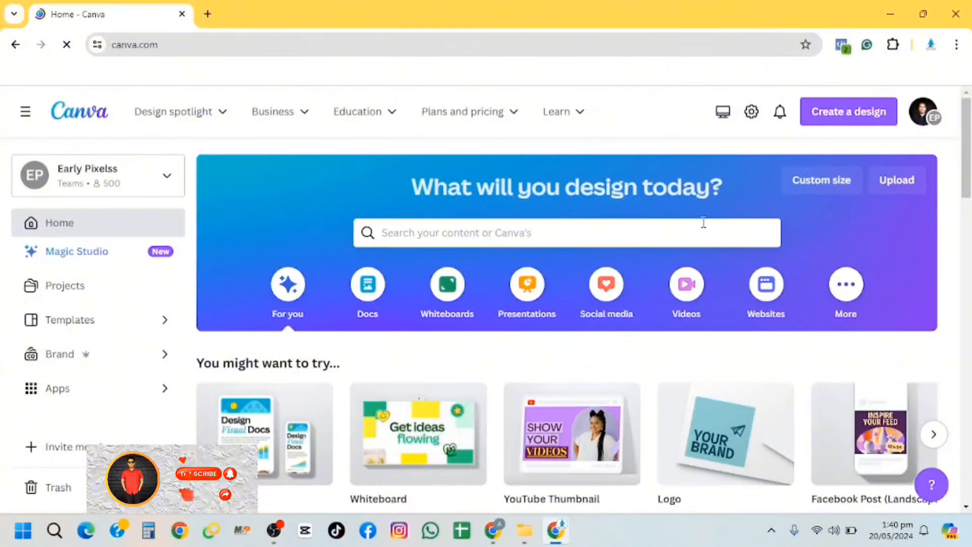
left_click(842, 120)
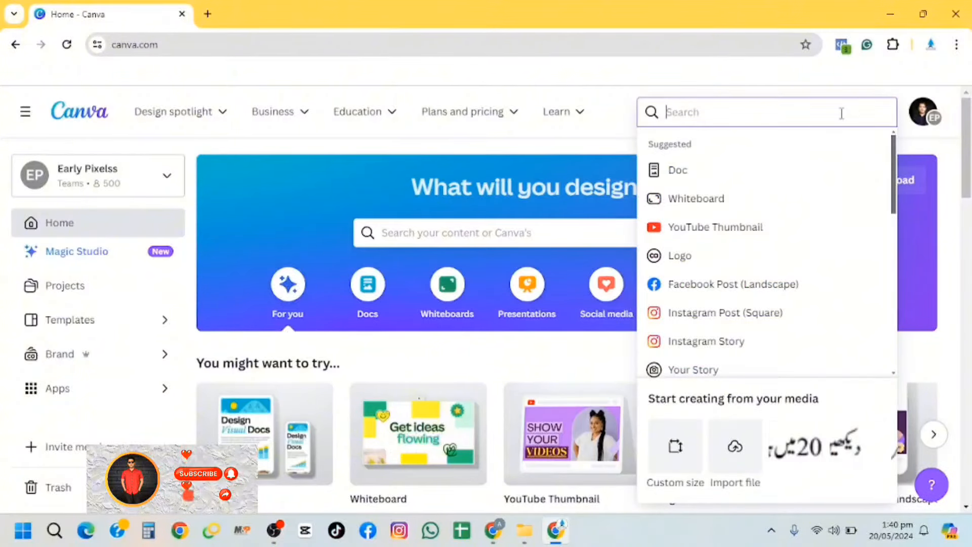
type("ins")
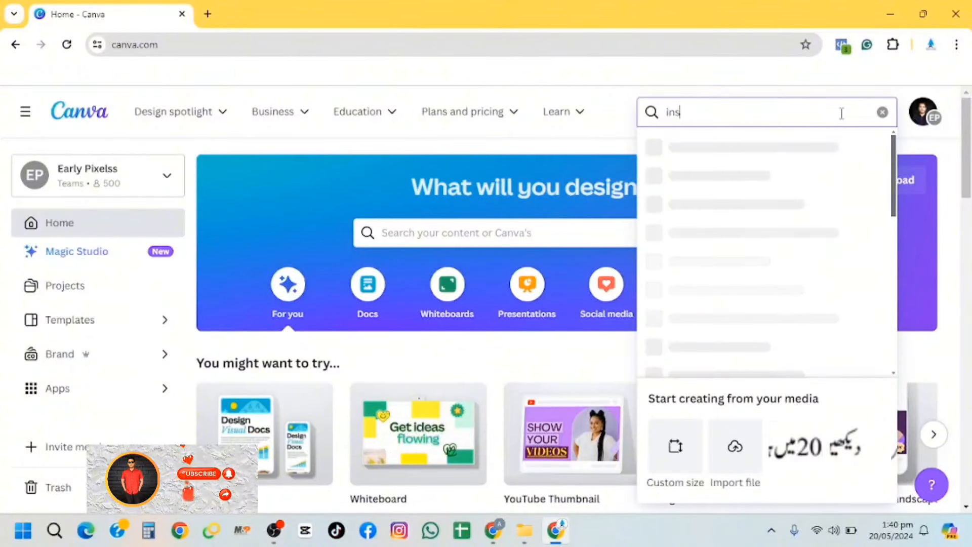
type("ta")
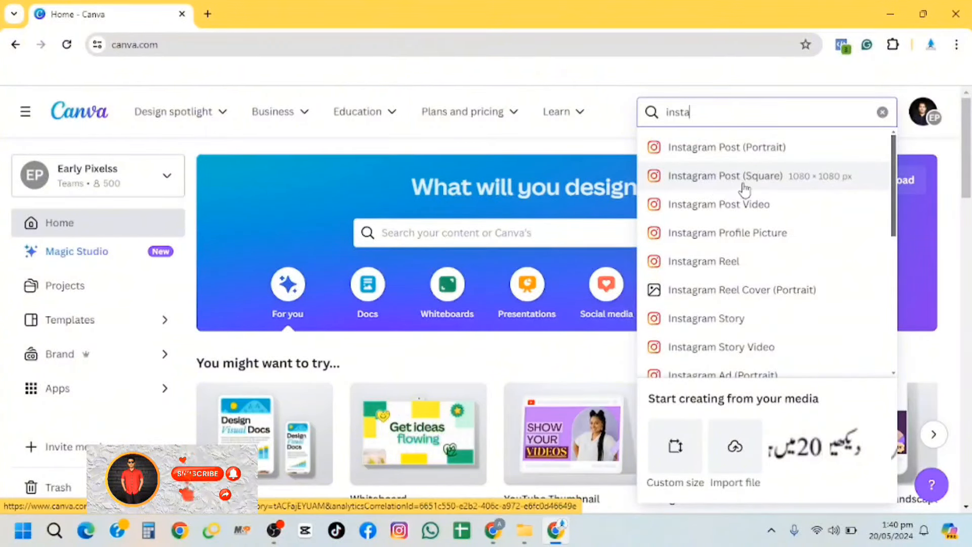
left_click(828, 183)
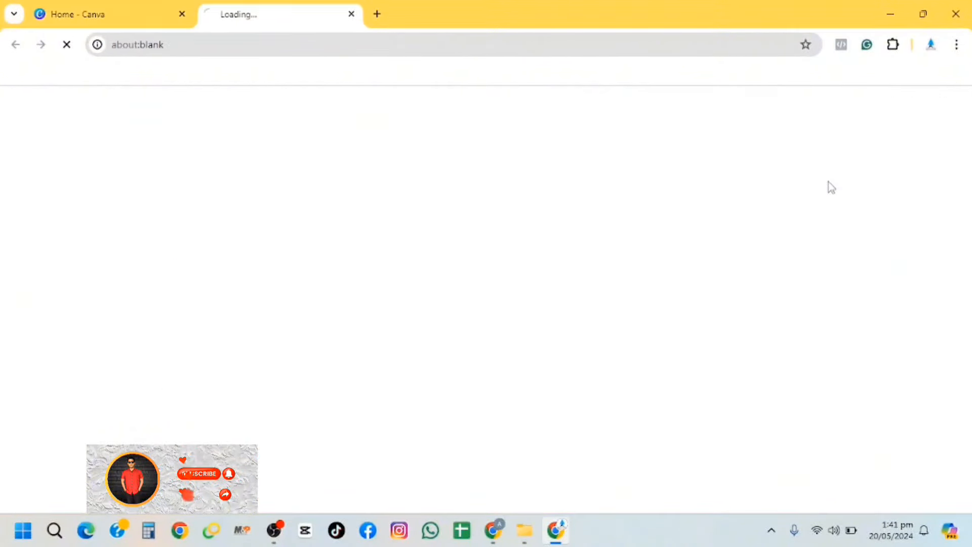
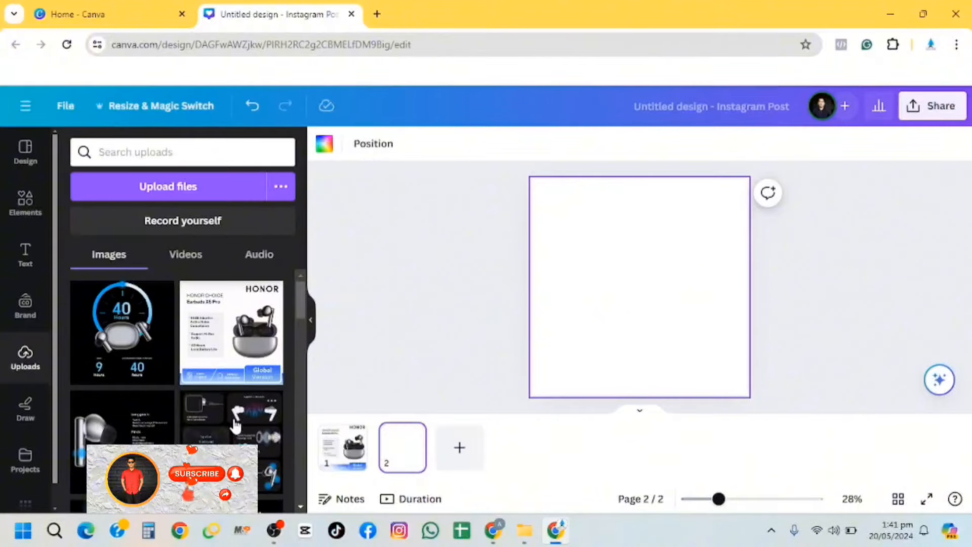
Step: Place the uploaded 40-hours battery picture on page 2 and enlarge it to fill the whole page
left_click(124, 330)
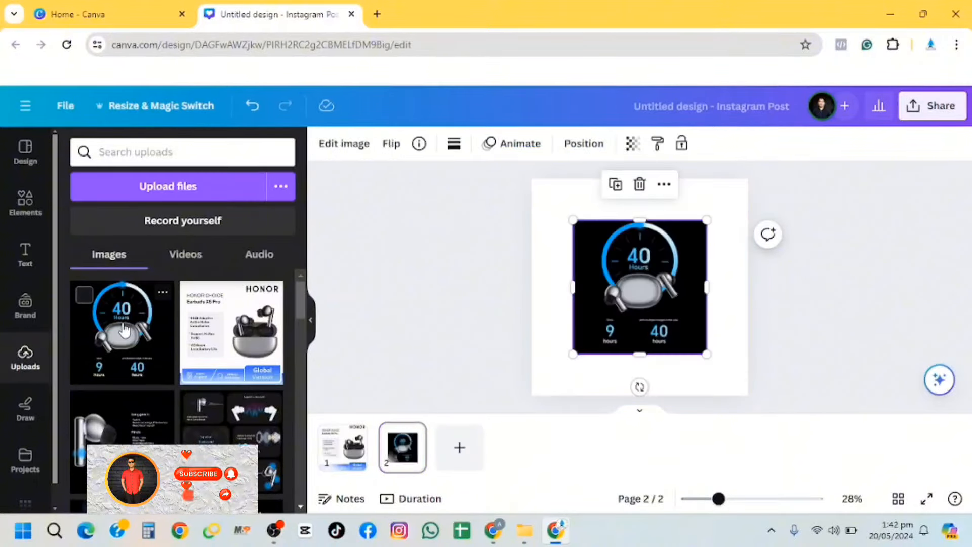
left_click_drag(573, 219, 531, 178)
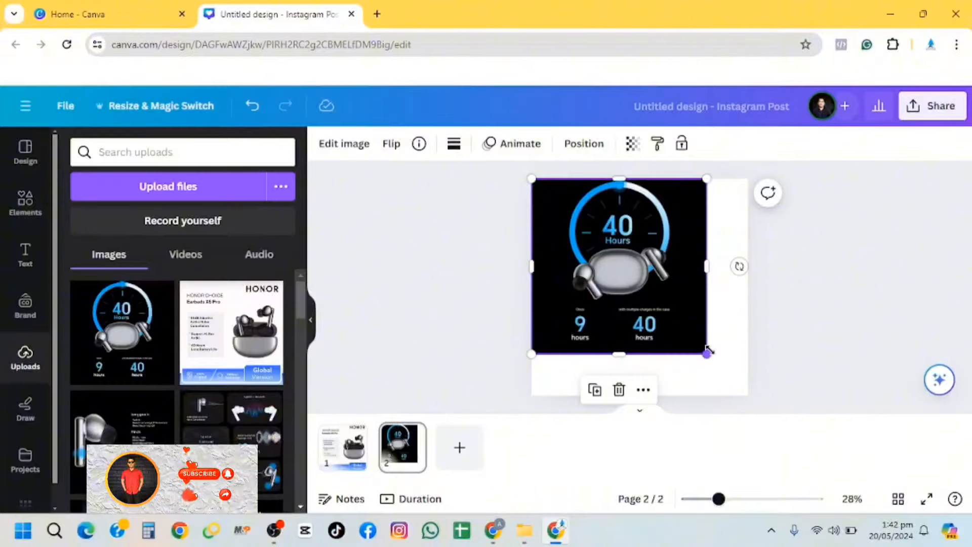
left_click_drag(708, 351, 748, 395)
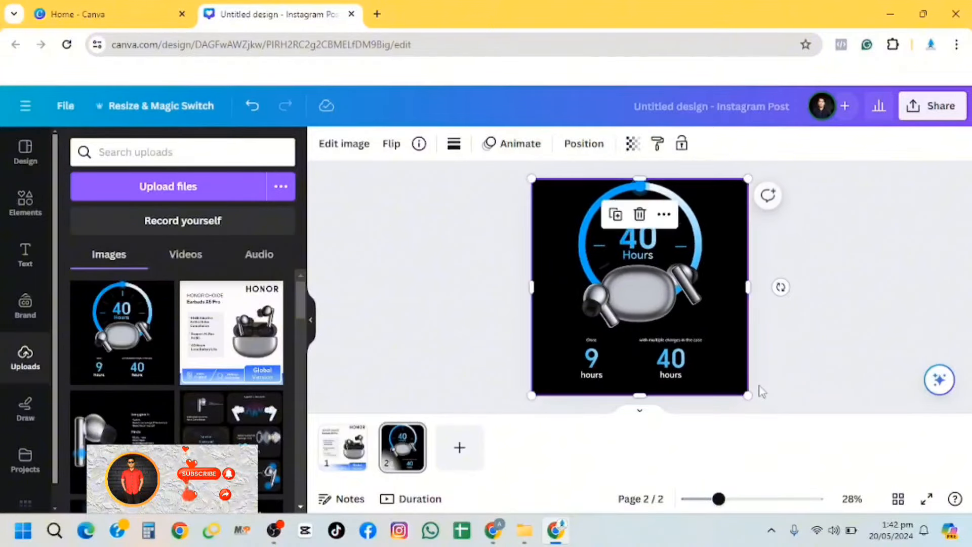
Step: Add a third page and fill it completely with the uploaded picture of the earbud's pinch controls
left_click(470, 457)
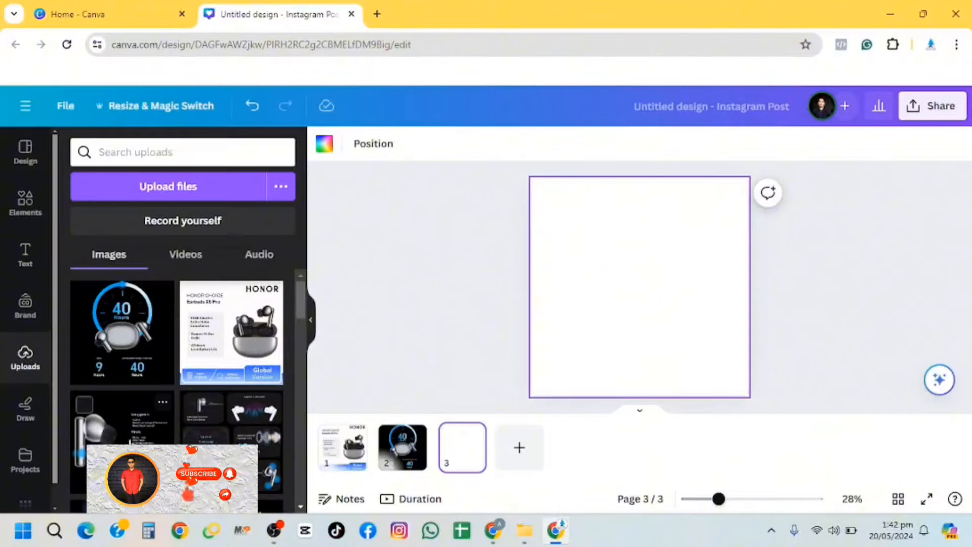
left_click(130, 437)
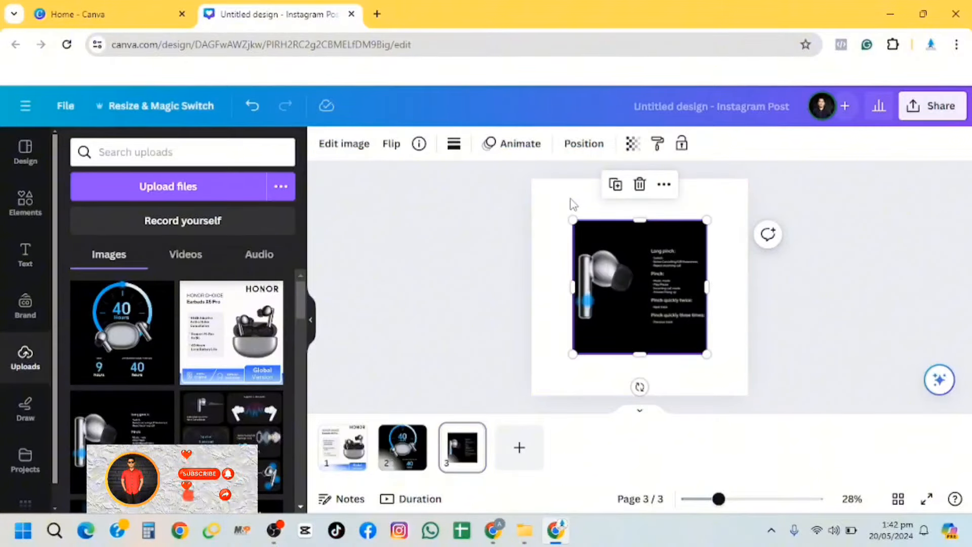
left_click_drag(567, 216, 531, 178)
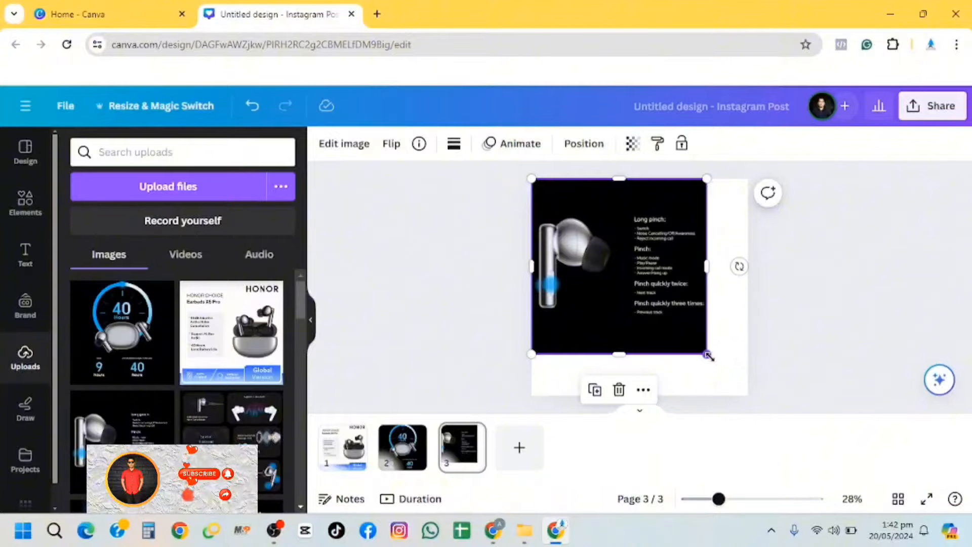
left_click_drag(707, 354, 749, 396)
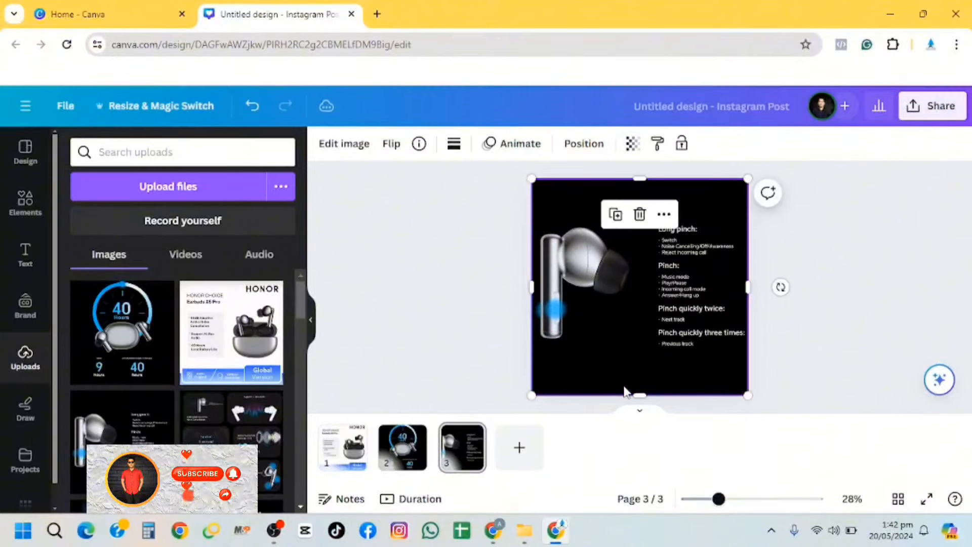
Step: Add a fourth page filled with the uploaded six-tile feature picture, and add a fifth page
left_click(519, 446)
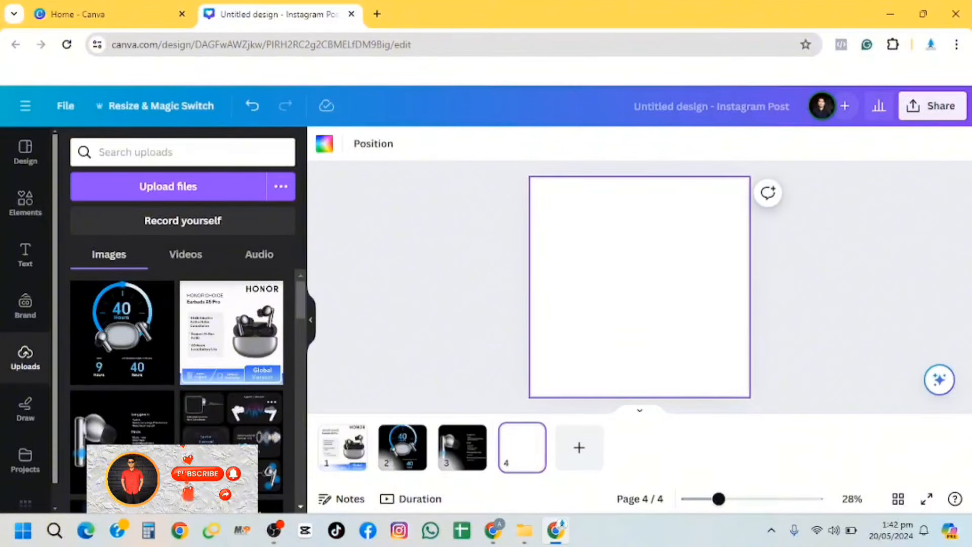
left_click(237, 429)
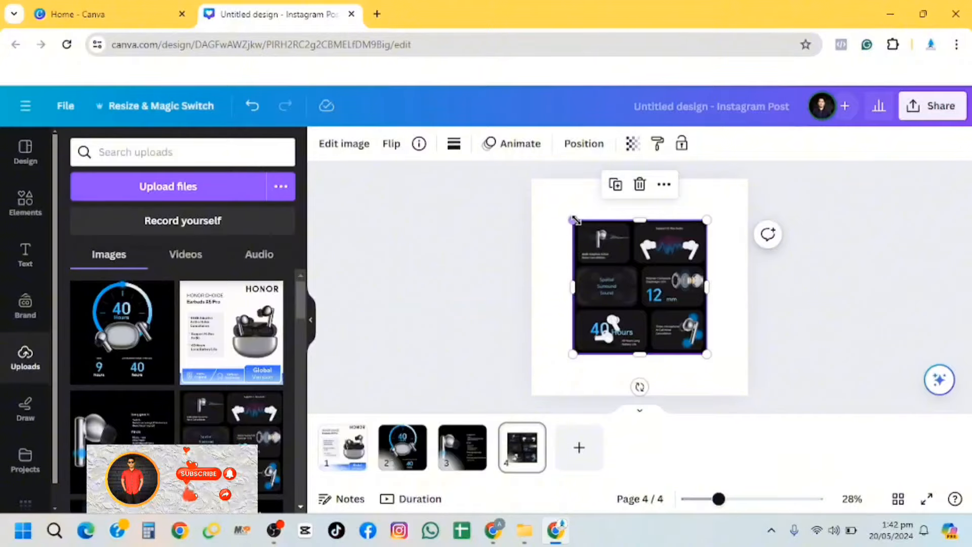
left_click_drag(572, 219, 531, 179)
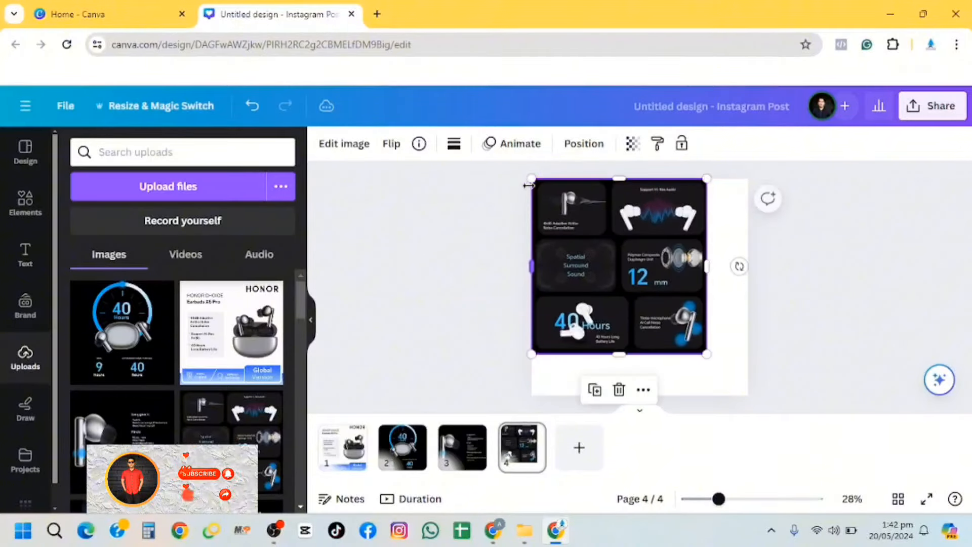
left_click(714, 361)
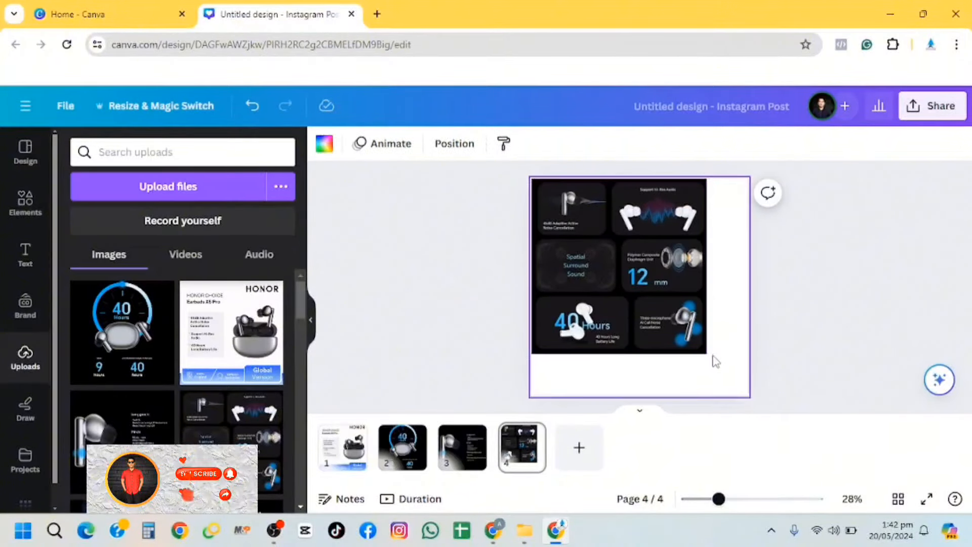
left_click(700, 348)
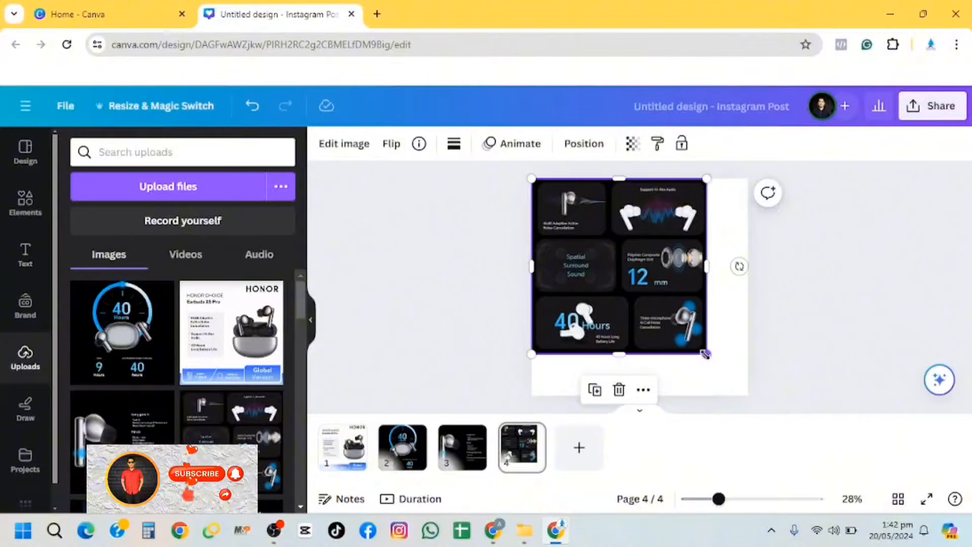
left_click_drag(705, 354, 755, 395)
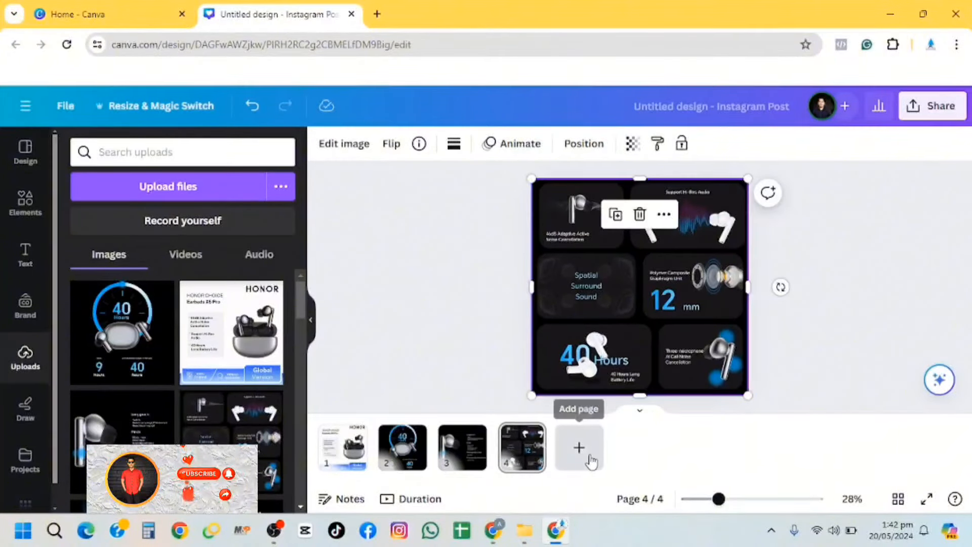
left_click(590, 460)
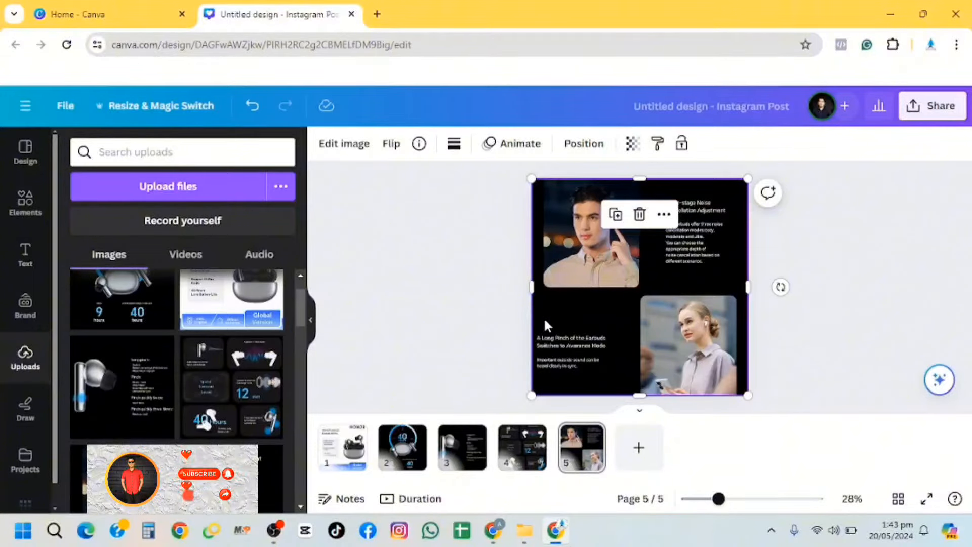
Step: Apply the Party page animation to page 1 and the Sleek page animation to page 2
left_click(341, 458)
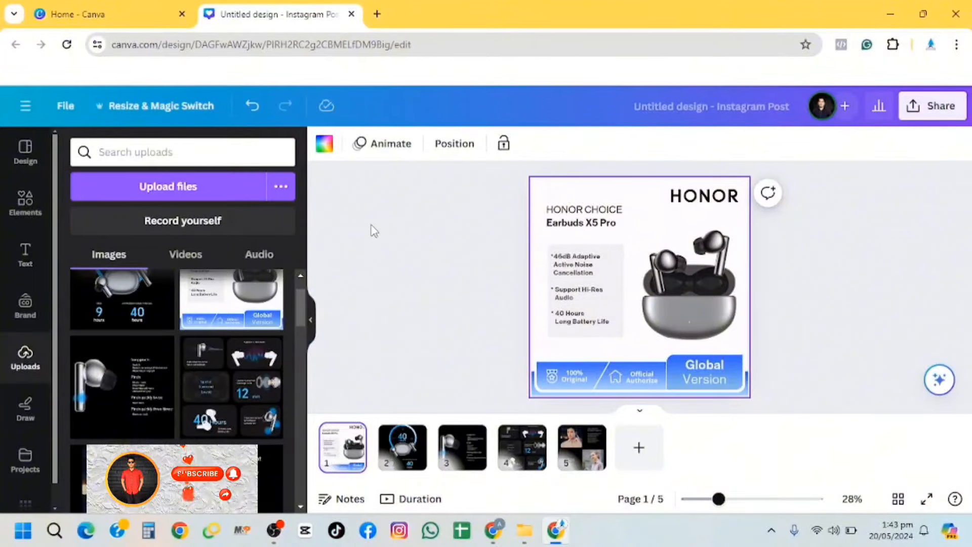
left_click(386, 147)
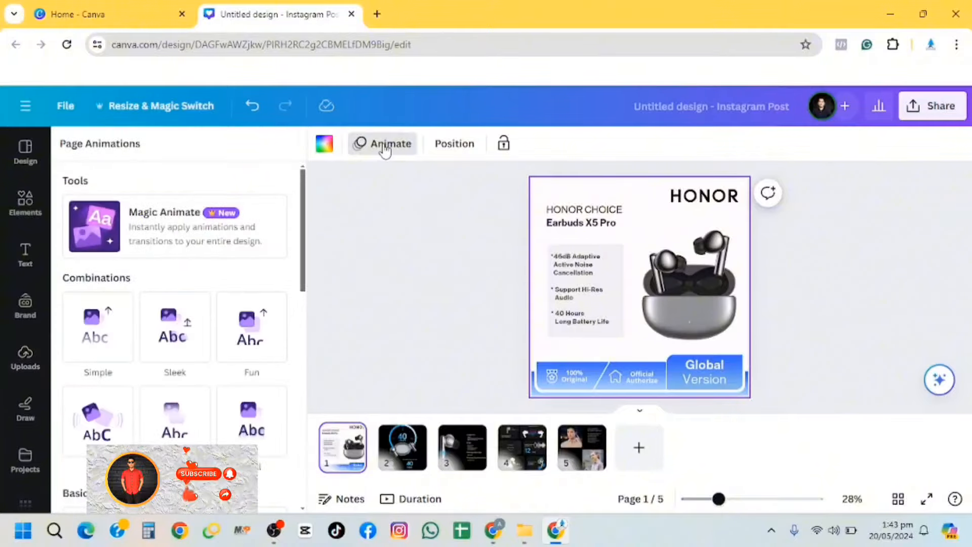
left_click(106, 426)
left_click(403, 447)
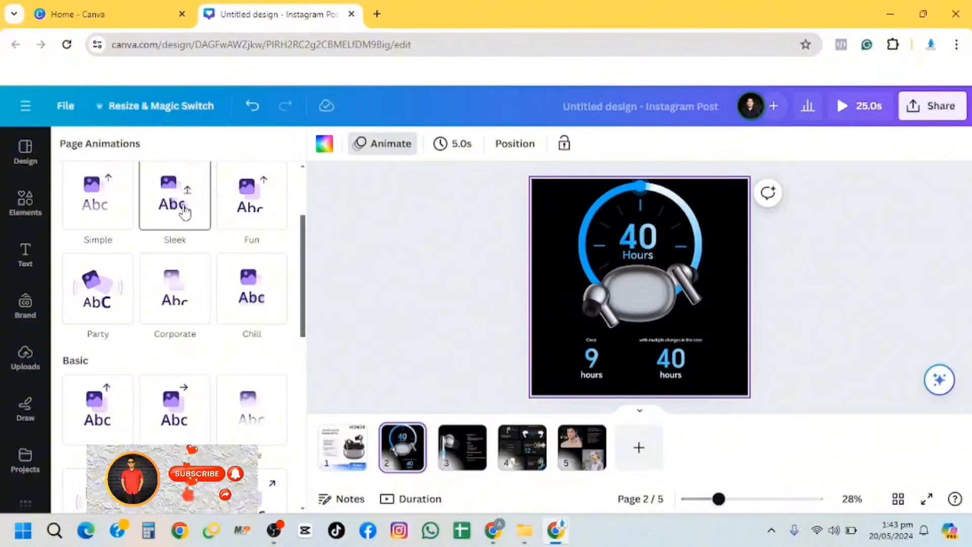
left_click(185, 213)
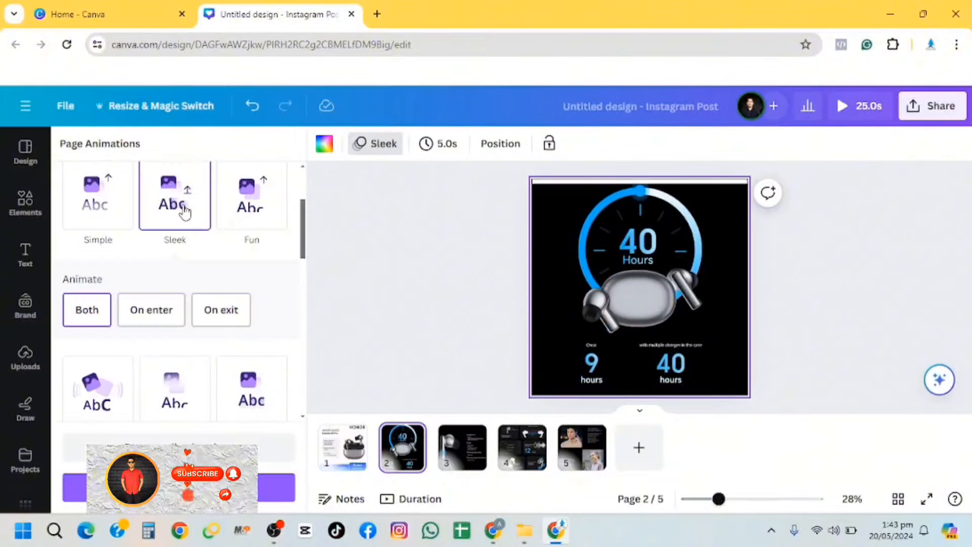
Step: Apply the Simple page animation to page 3 and the Party page animation to page 4
left_click(462, 456)
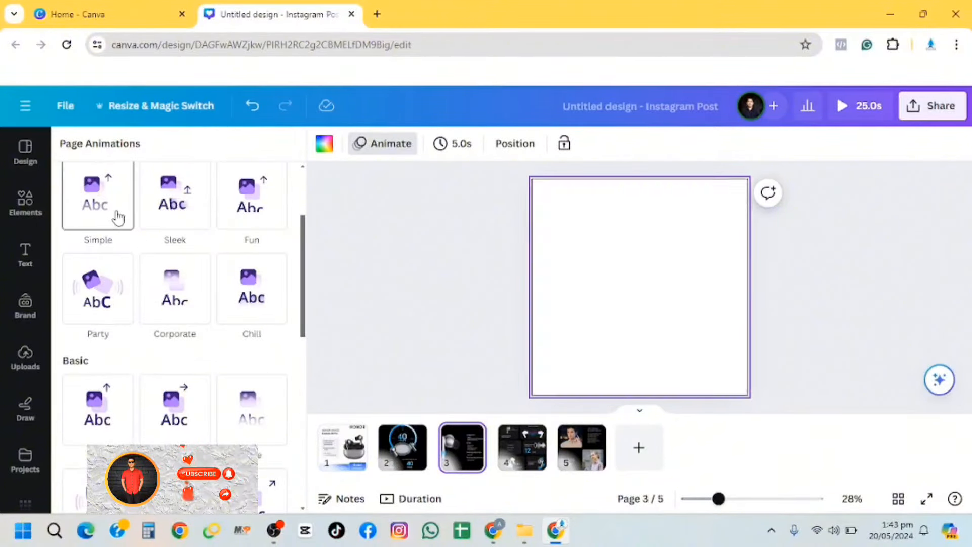
left_click(118, 218)
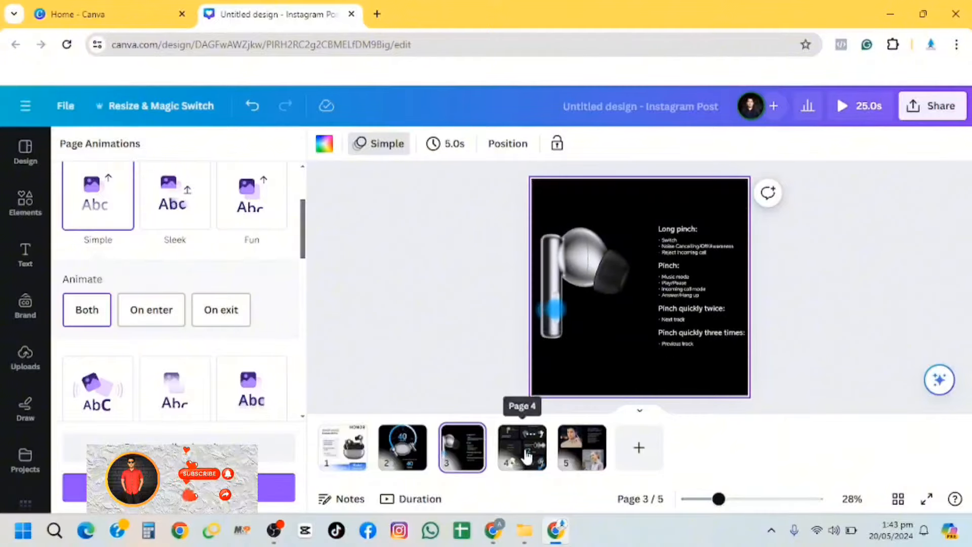
left_click(526, 455)
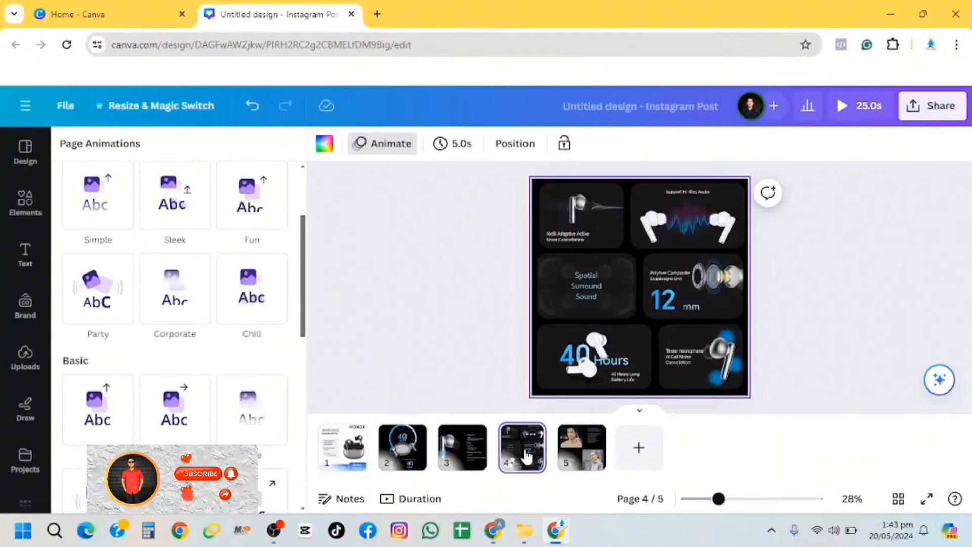
left_click(103, 292)
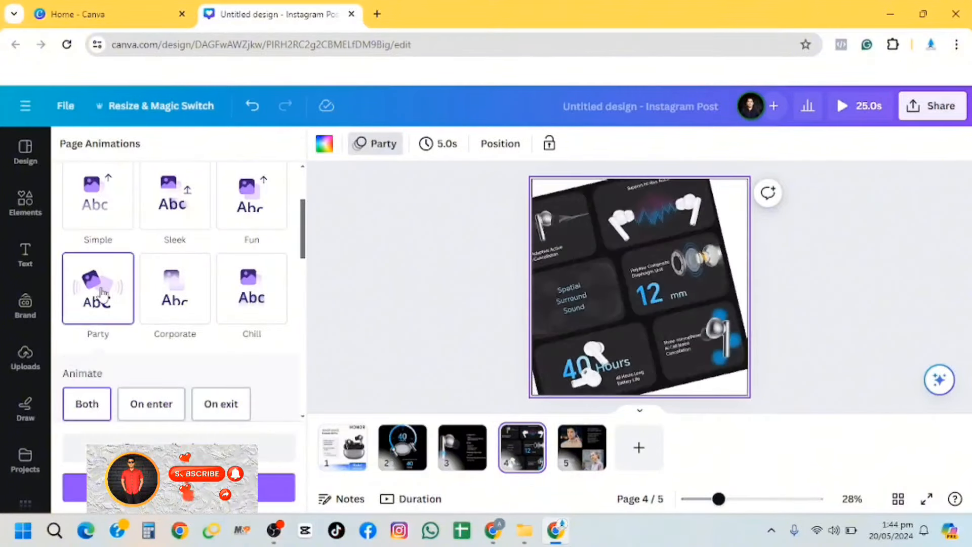
Step: Apply the basic Pop page animation to page 5 with the noise cancellation picture
left_click(587, 464)
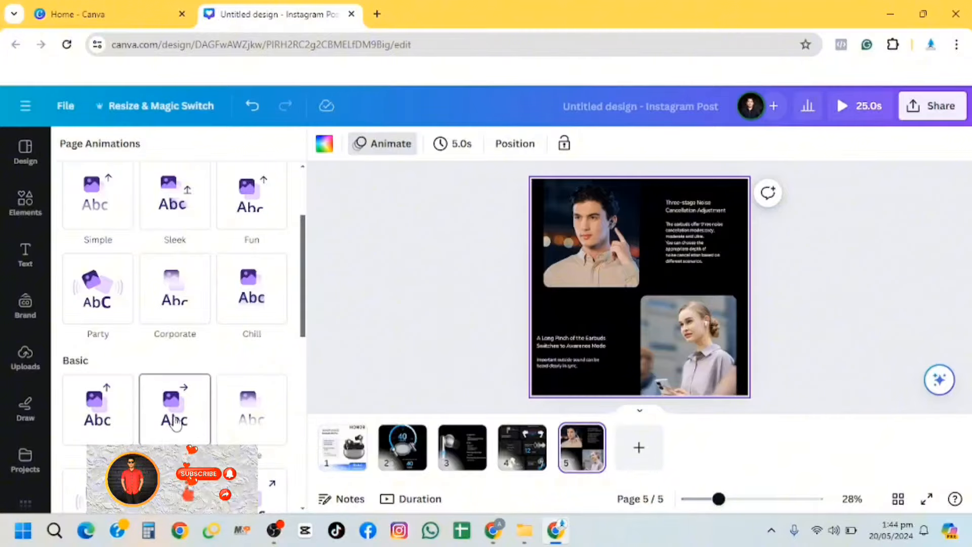
scroll(191, 420, "down", 2)
left_click(98, 410)
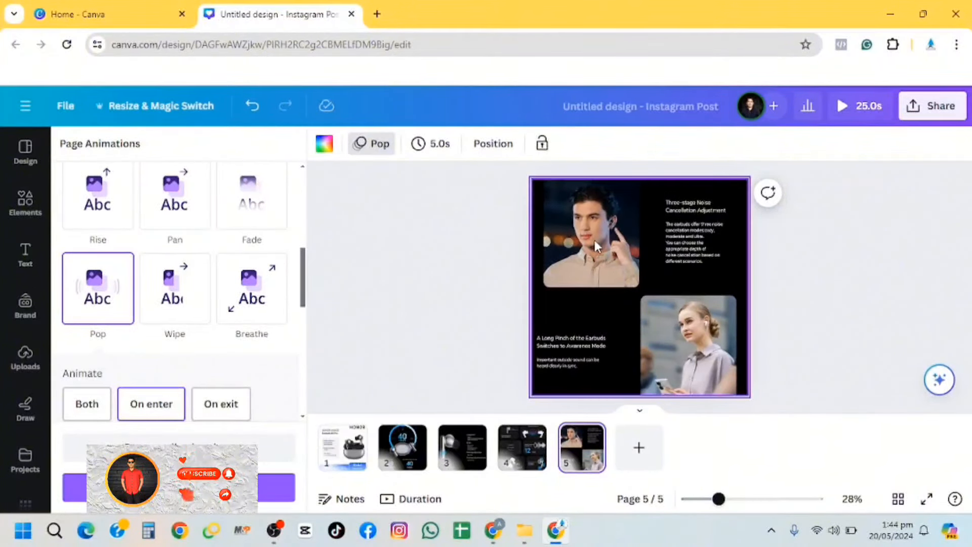
Step: Set the page timing to 2 seconds and apply it to all five pages
left_click(430, 150)
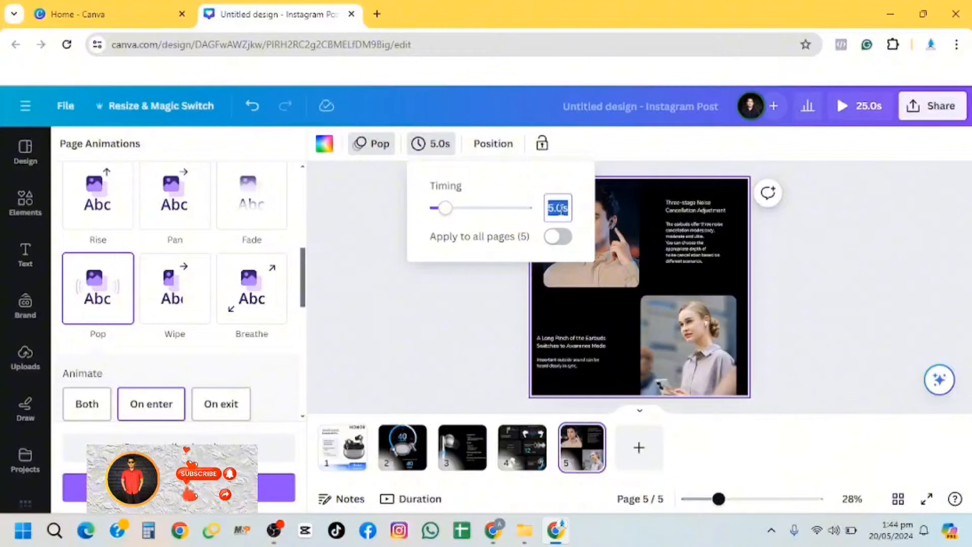
key("BackSpace")
type("2")
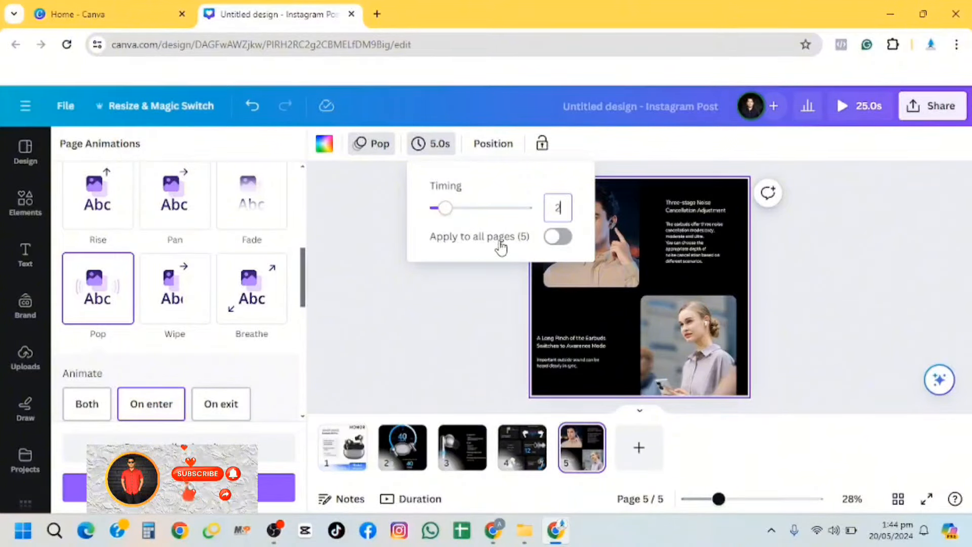
left_click(559, 236)
left_click(476, 302)
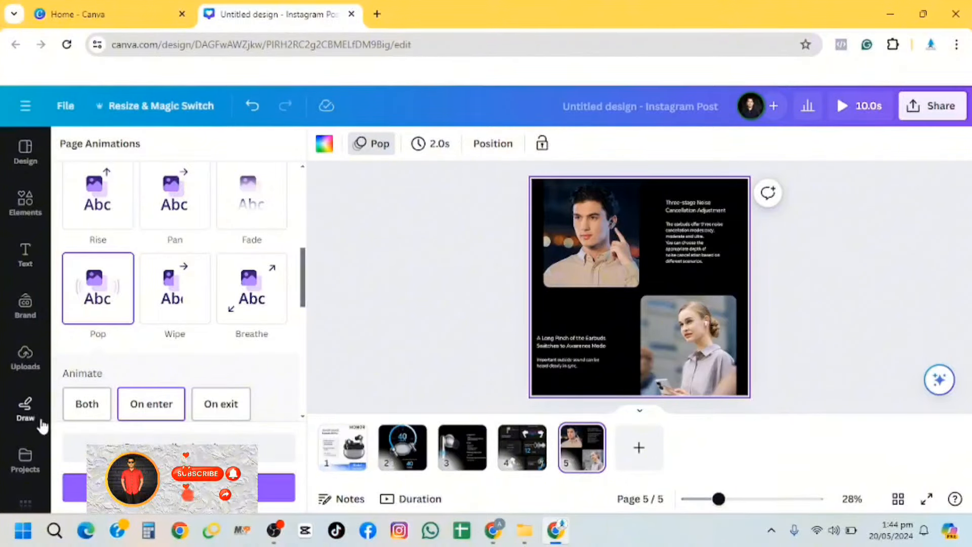
Step: Add the uploaded audio file Intro Music 2024.mp3 to the design, starting at page 1
left_click(25, 361)
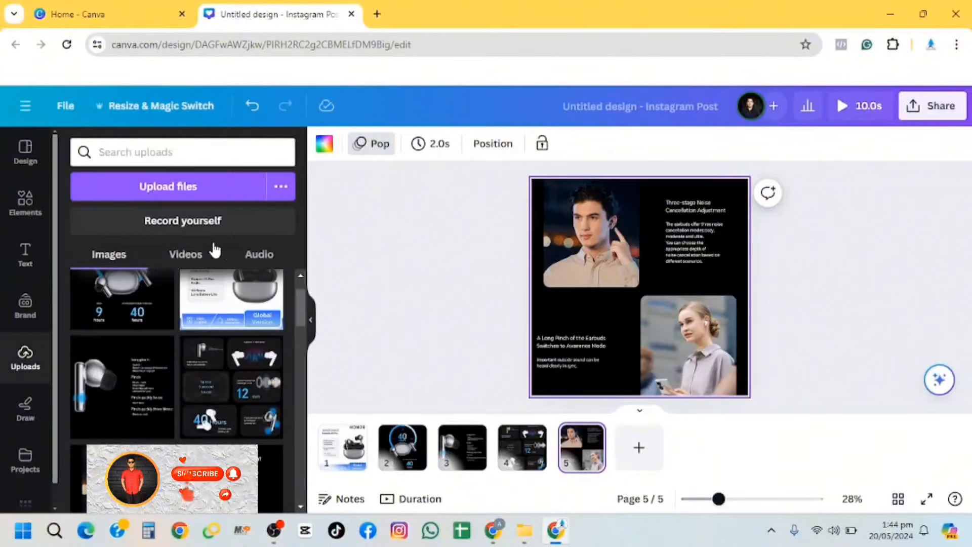
scroll(240, 330, "up", 2)
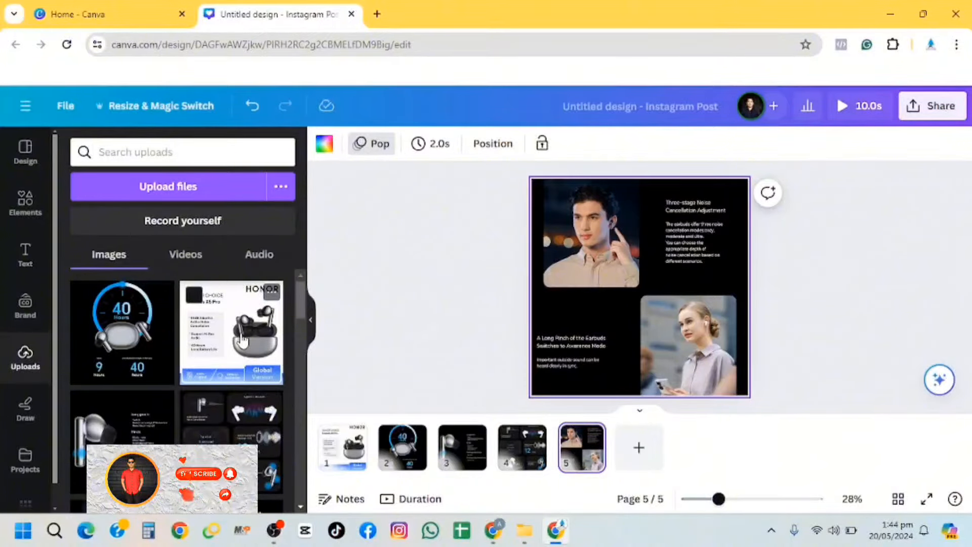
left_click(191, 192)
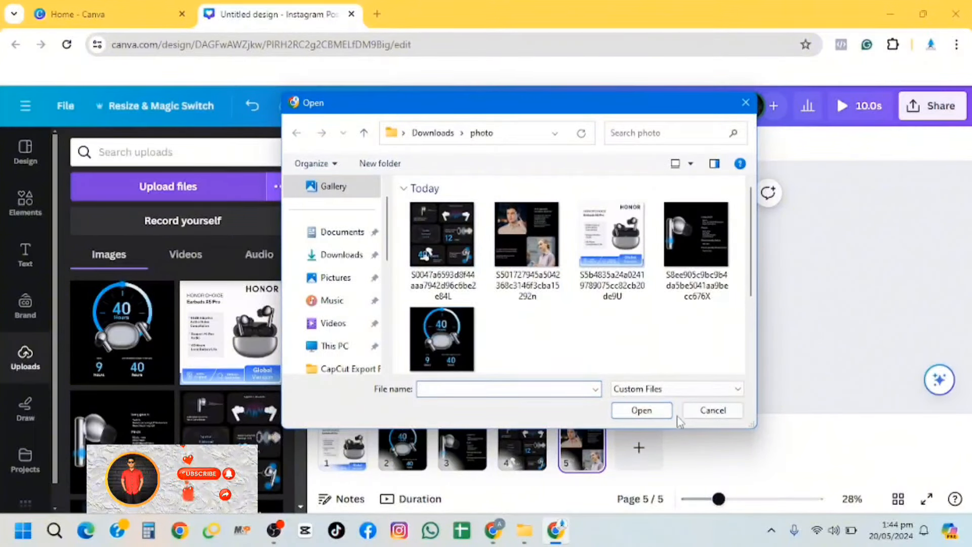
left_click(711, 411)
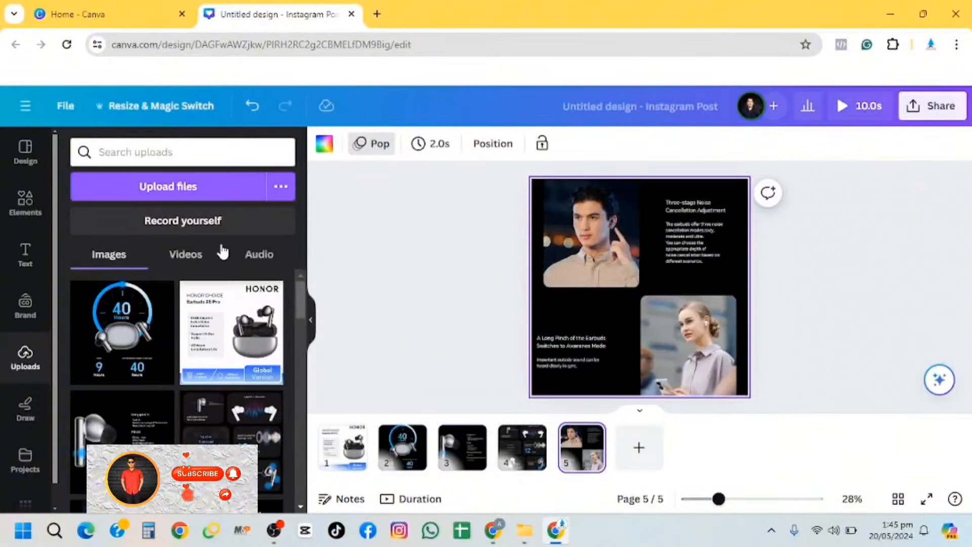
left_click(272, 264)
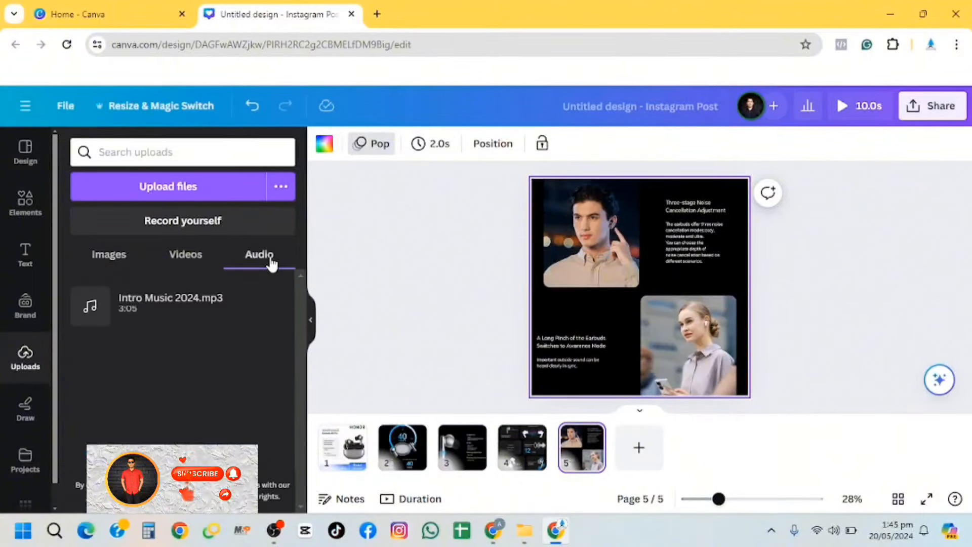
left_click(339, 459)
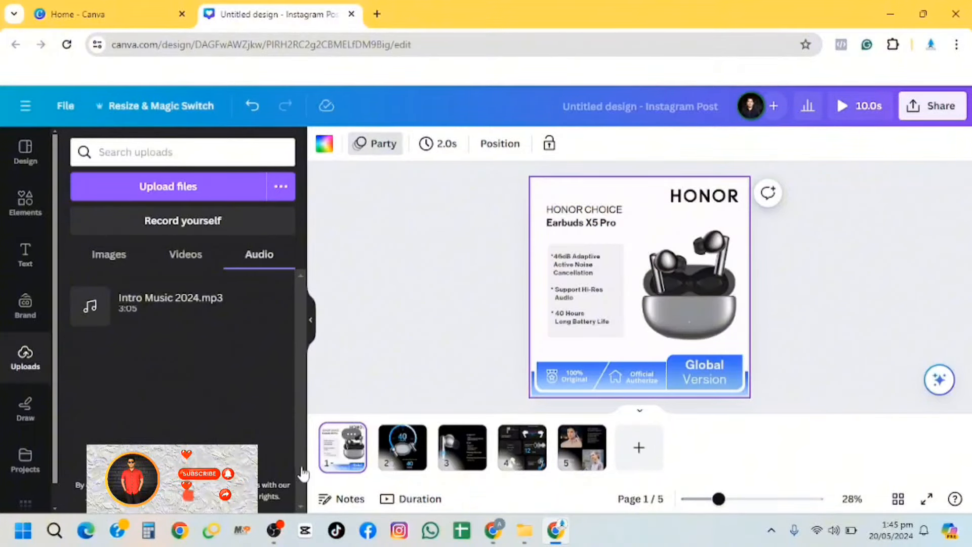
left_click(162, 314)
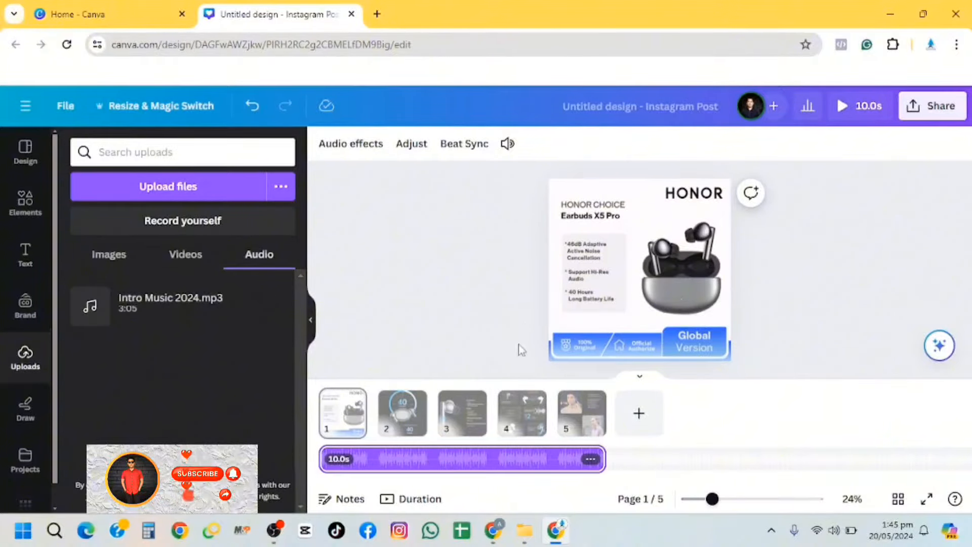
Step: Download the design as an MP4 video at 1,080 × 1,080 px
left_click(934, 116)
scroll(781, 321, "down", 2)
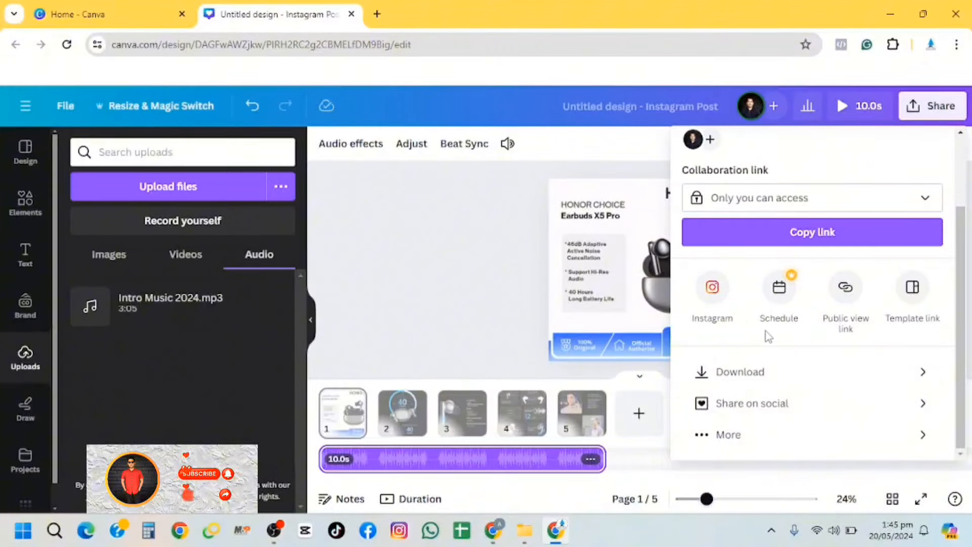
left_click(754, 375)
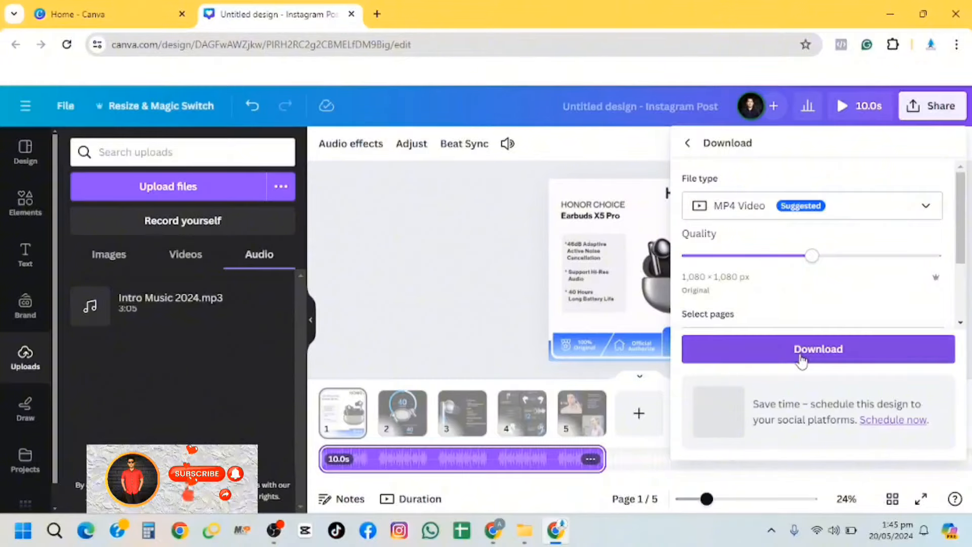
left_click(801, 360)
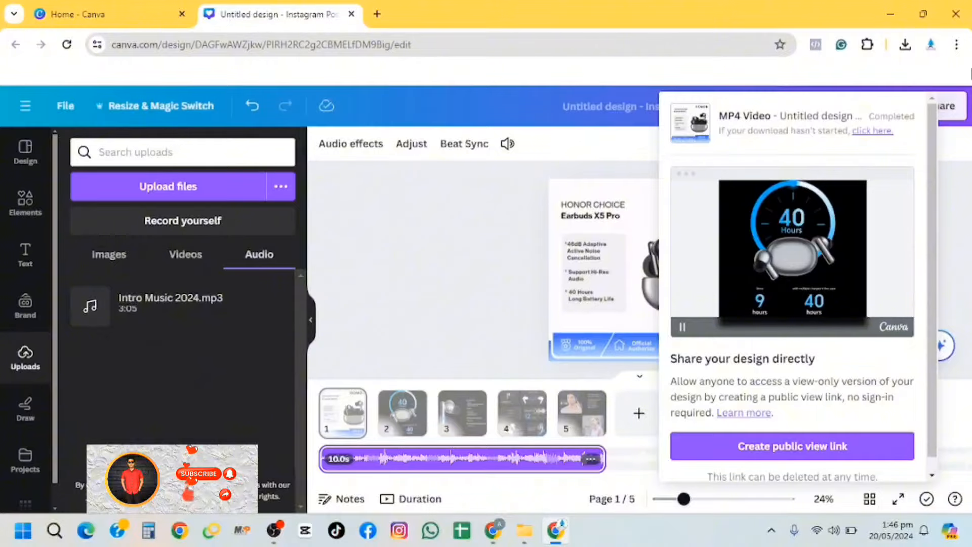
Step: Play the downloaded video Untitled design (3).mp4 to check it, close the player and deselect the audio track in Canva
left_click(905, 46)
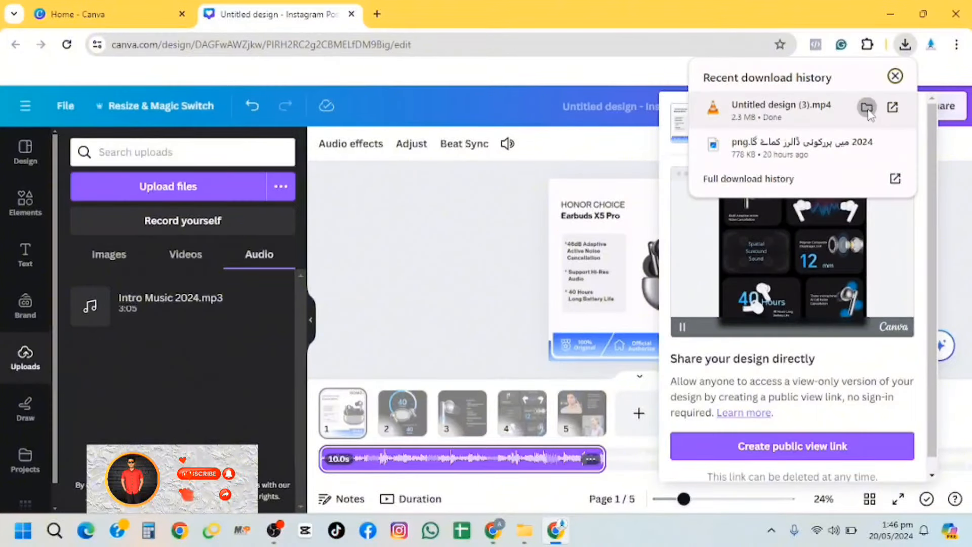
left_click(867, 108)
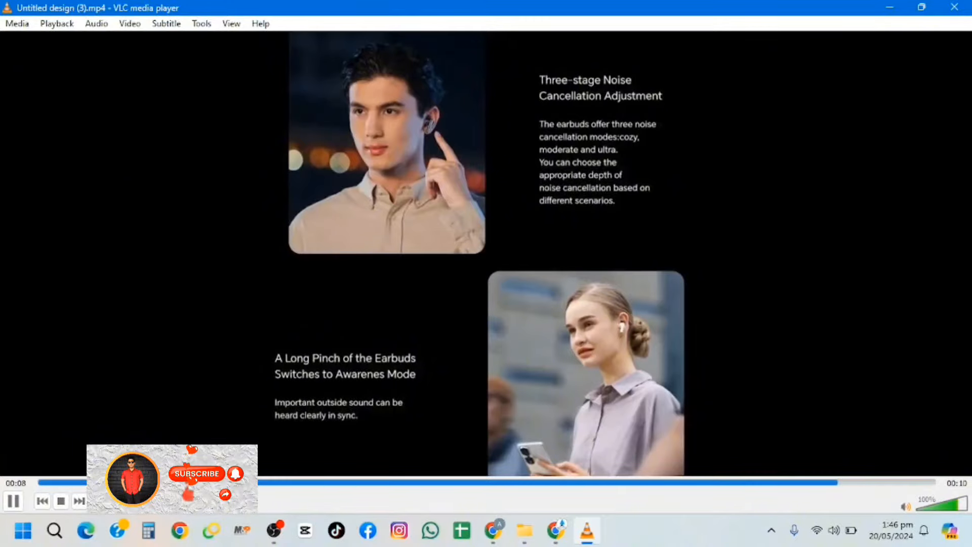
left_click(954, 7)
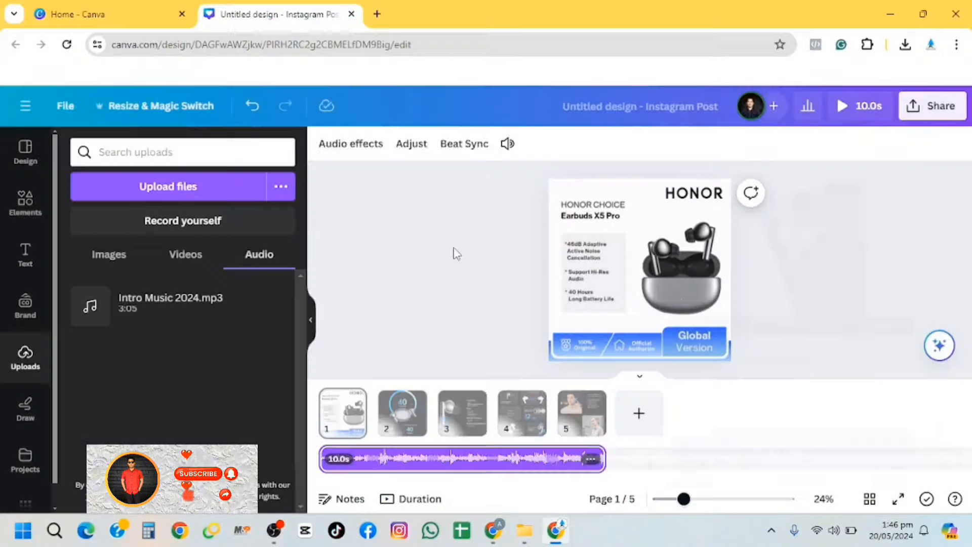
left_click(536, 238)
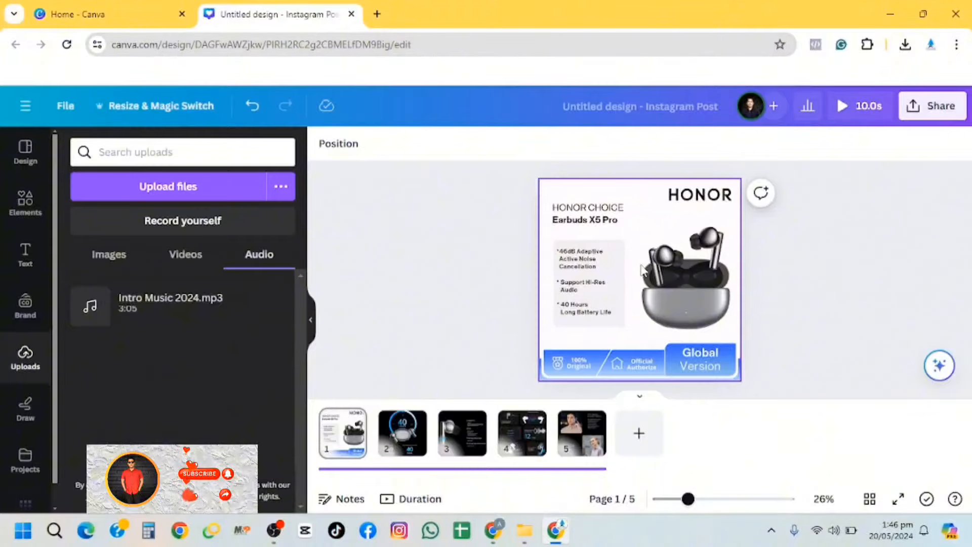
Step: Switch to the AliExpress Portals promo items and copy the Click&Buy affiliate link from the promo material
left_click(493, 530)
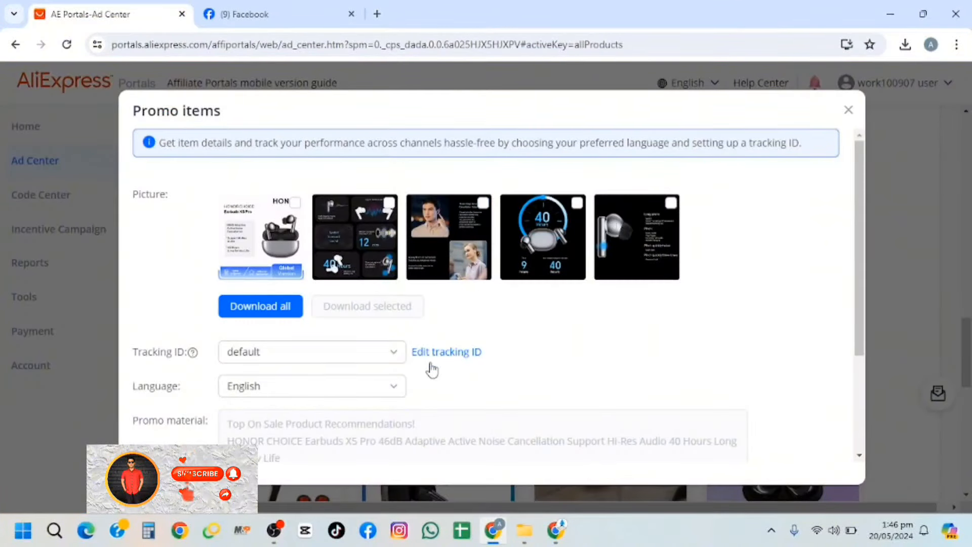
scroll(445, 367, "down", 2)
scroll(445, 367, "down", 1)
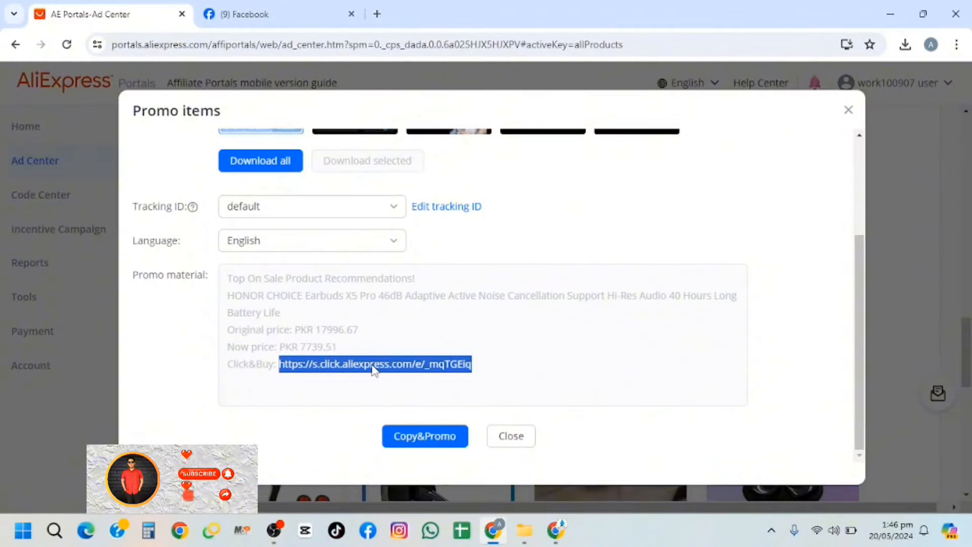
Step: Search Google for "link shortener" in a new browser tab and open the Free URL Shortener site from rb.gy
left_click(377, 16)
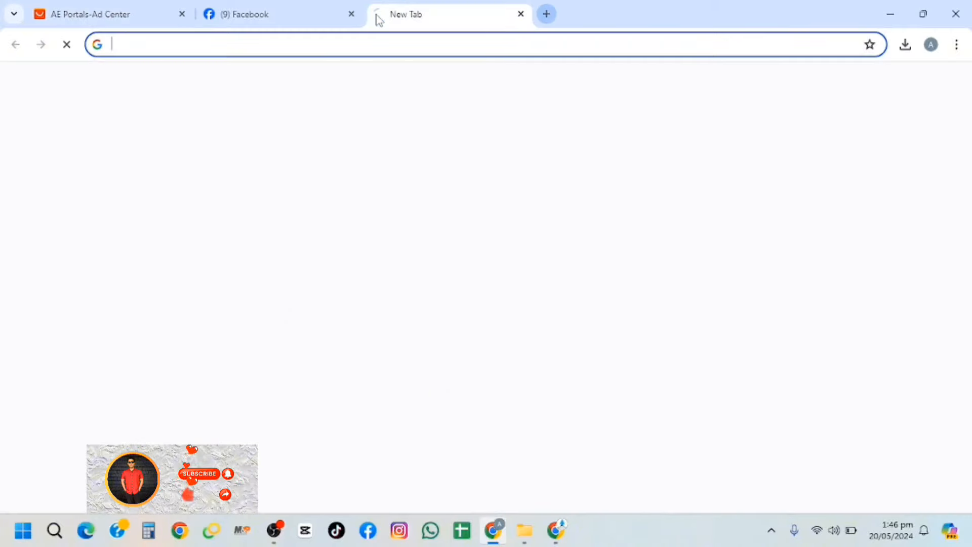
left_click(419, 44)
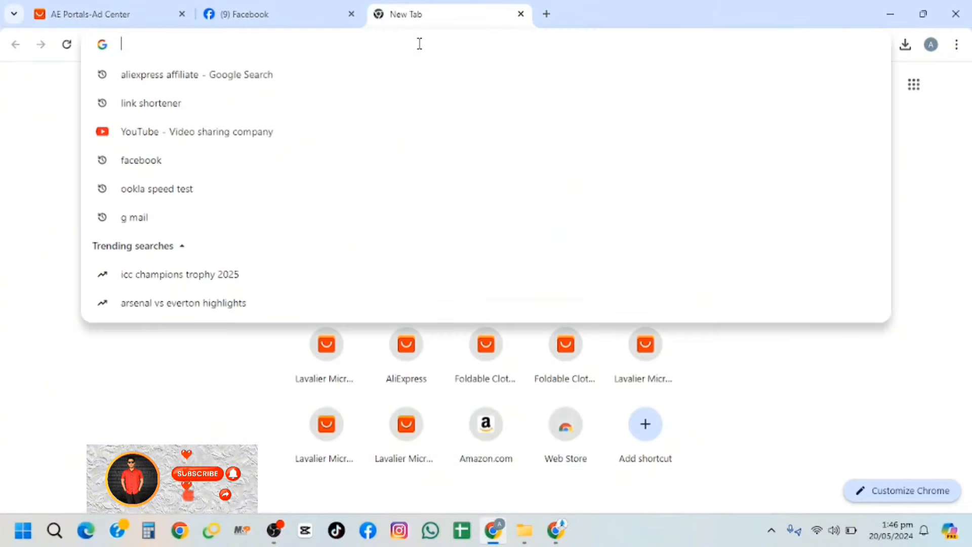
left_click(172, 103)
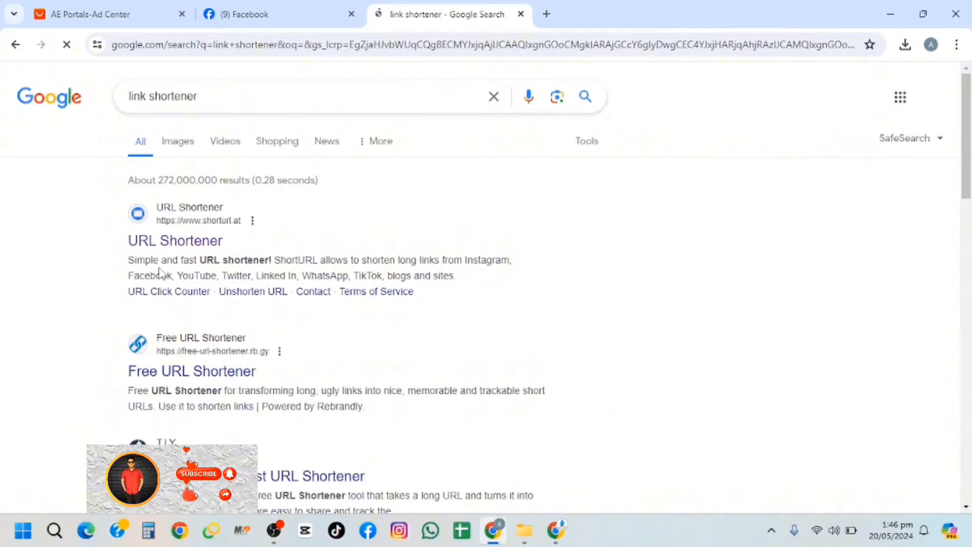
left_click(210, 374)
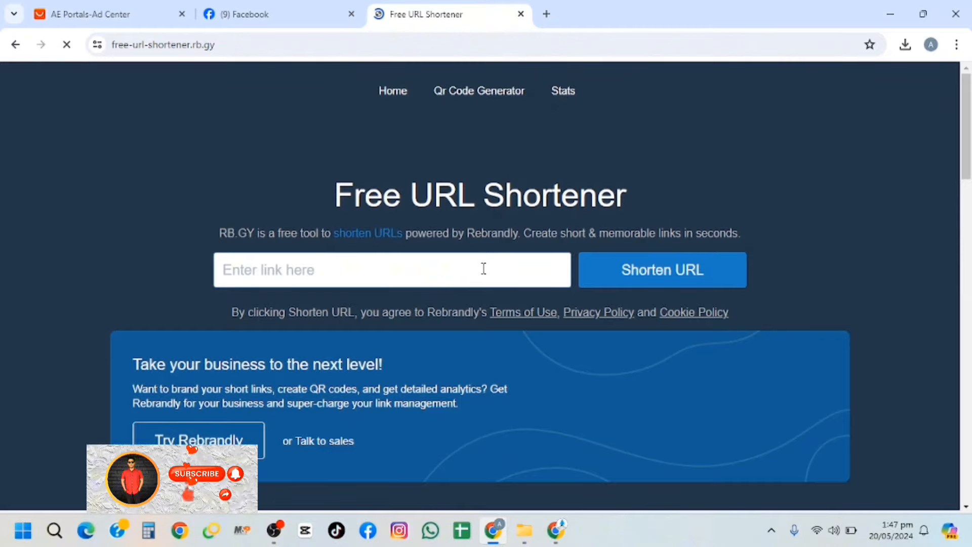
left_click(439, 276)
type("https://s.click.aliexpress.com/e/_mqTGEiq")
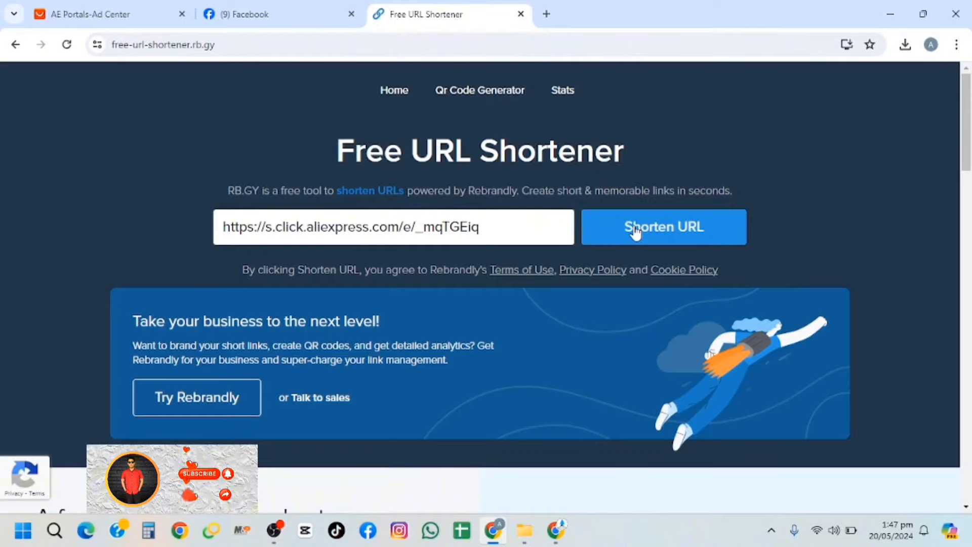
left_click(635, 229)
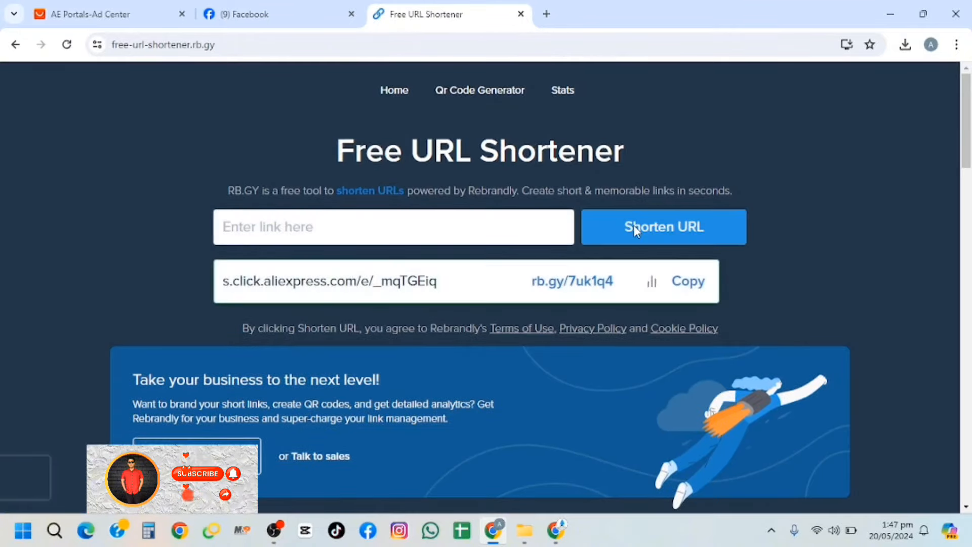
left_click(691, 288)
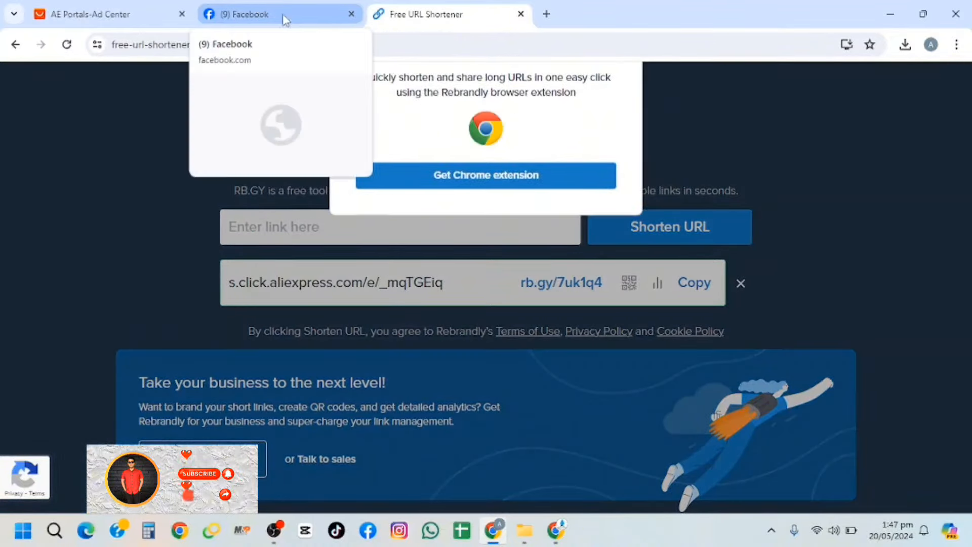
Step: Switch to Facebook, open the M.U Shop page and look over its cover, profile details and posting area
left_click(263, 12)
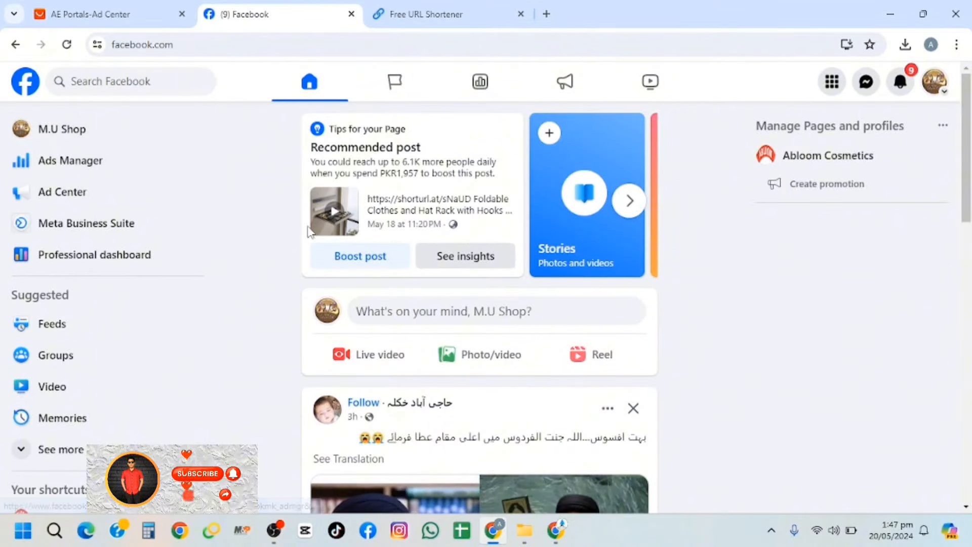
left_click(56, 143)
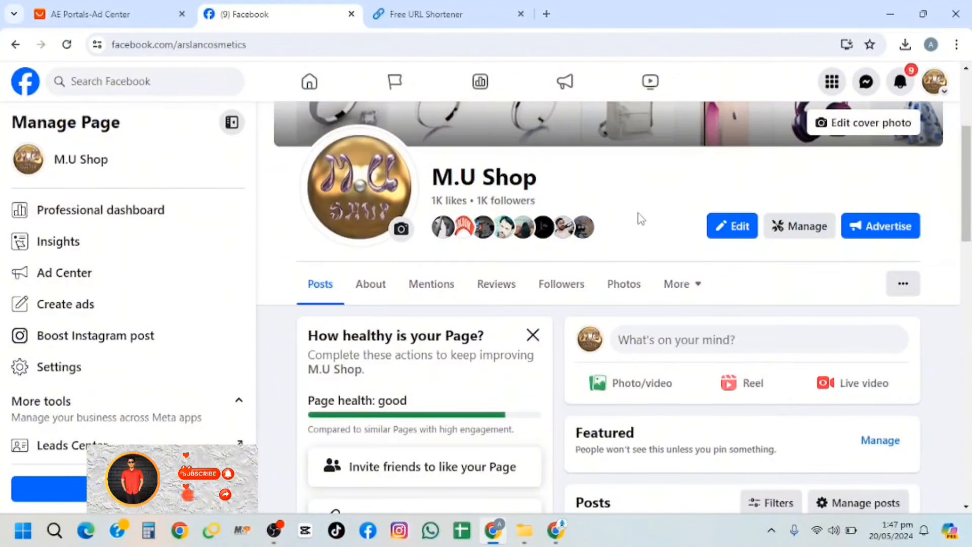
scroll(674, 256, "down", 1)
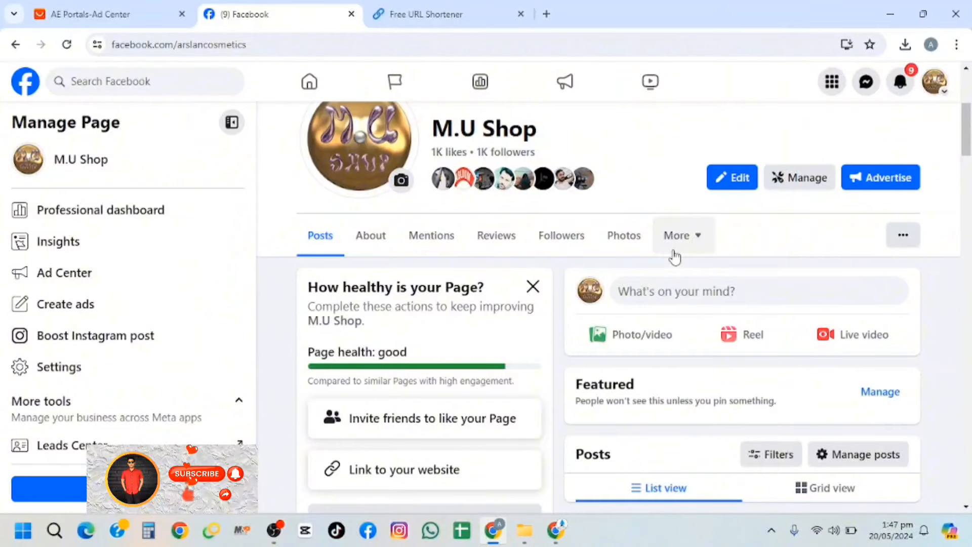
scroll(673, 256, "down", 1)
scroll(673, 256, "up", 5)
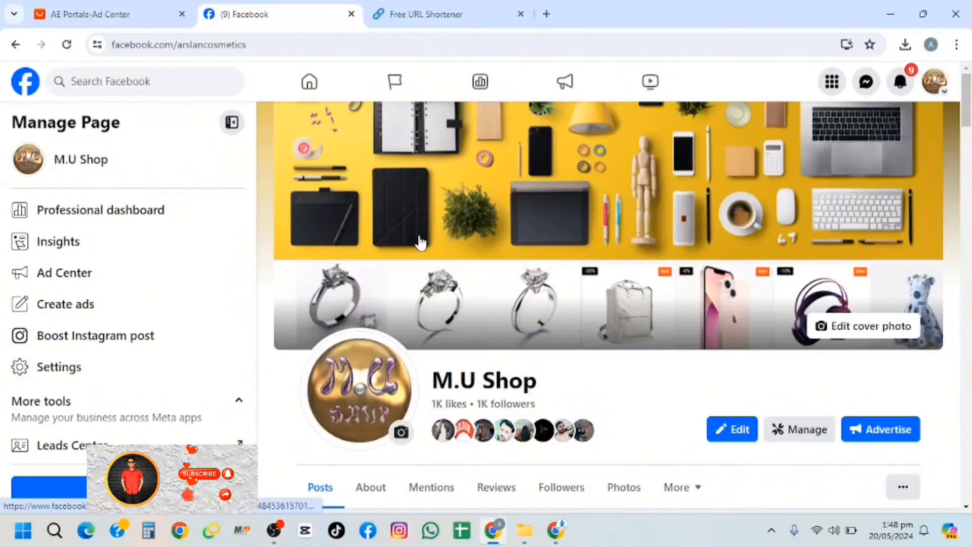
scroll(591, 296, "down", 1)
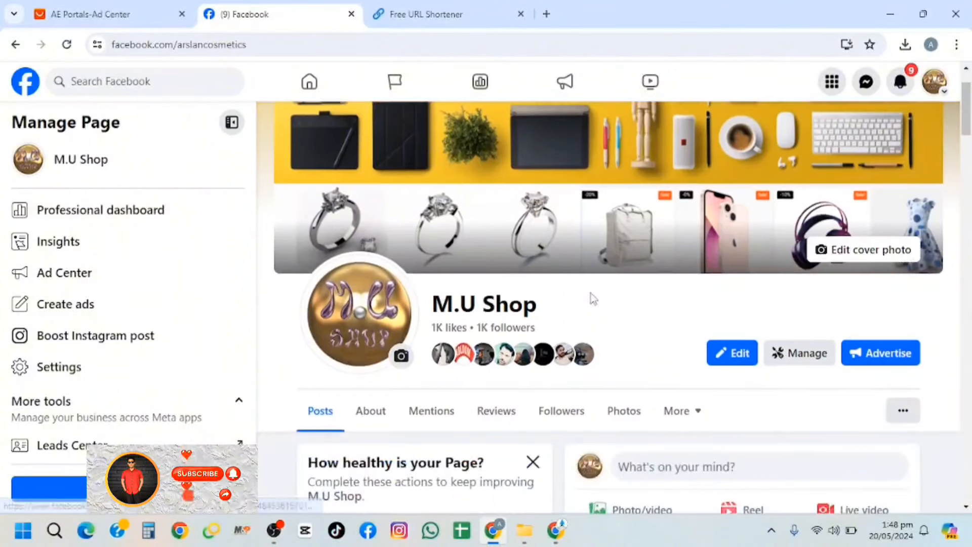
scroll(591, 293, "down", 1)
scroll(591, 293, "down", 1)
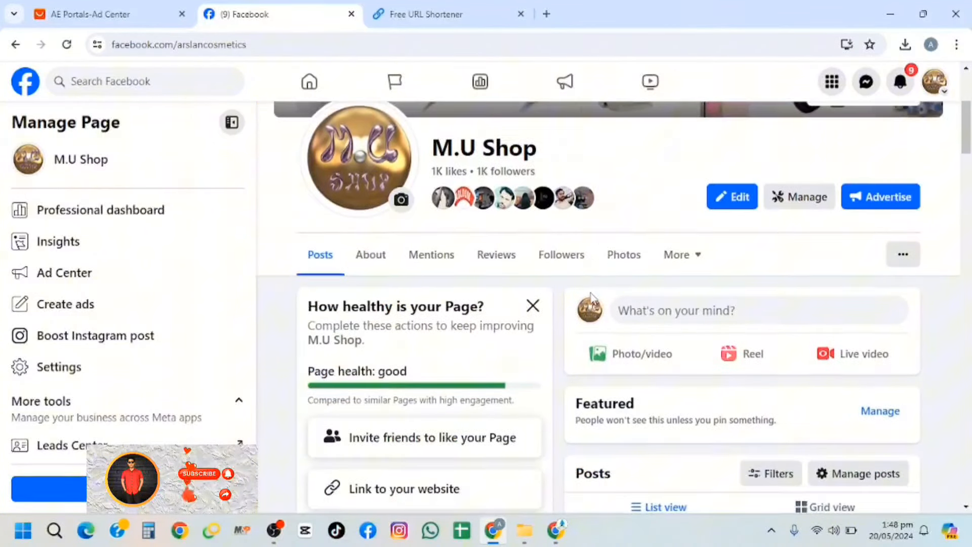
left_click(656, 318)
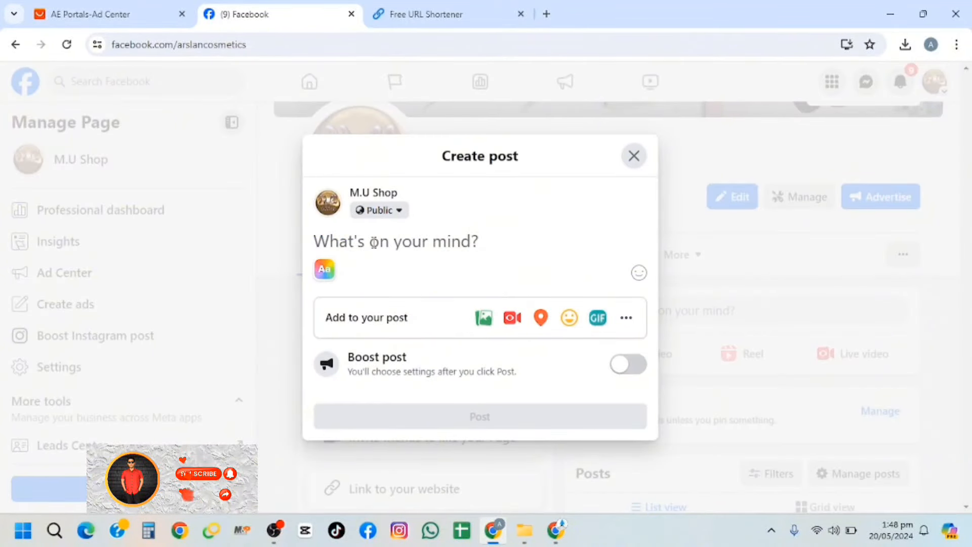
key("ctrl+v")
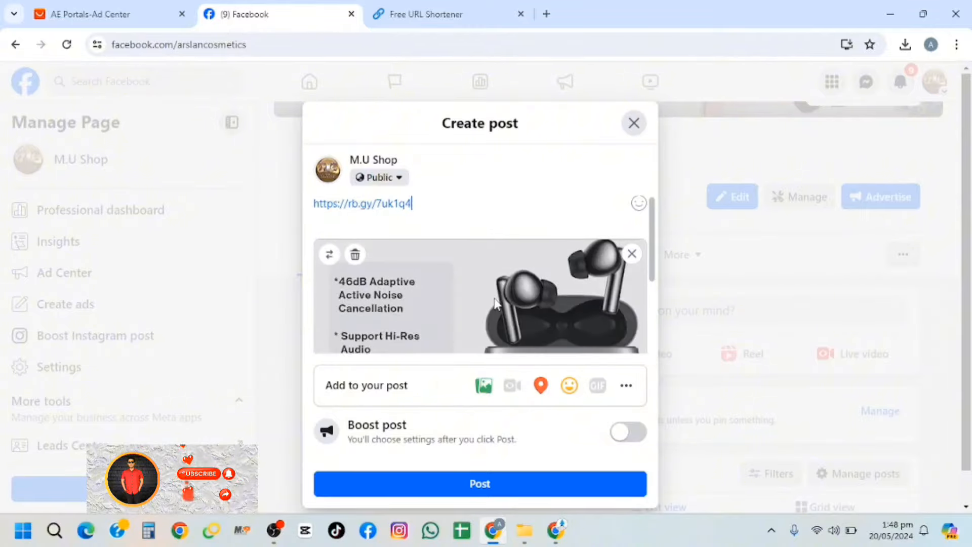
scroll(488, 299, "down", 3)
scroll(496, 302, "down", 1)
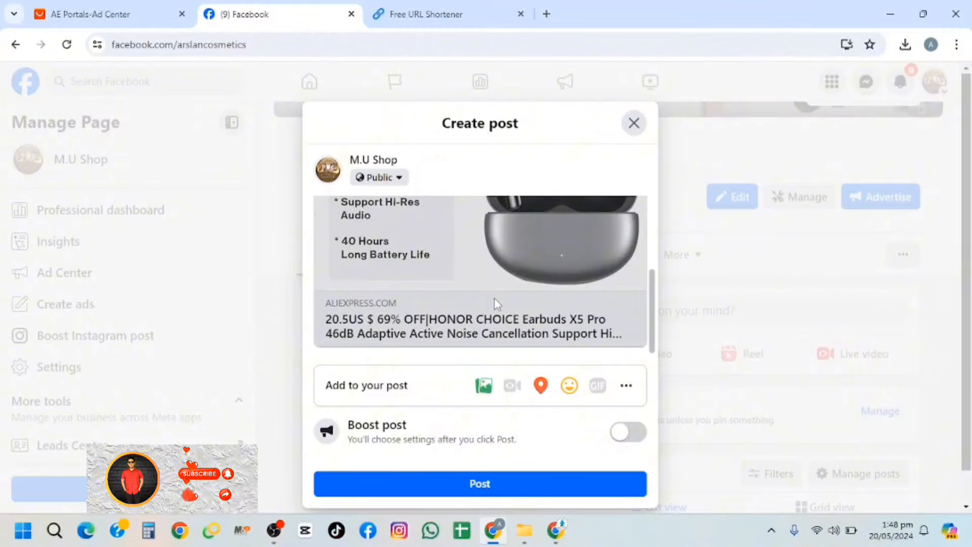
scroll(494, 302, "up", 4)
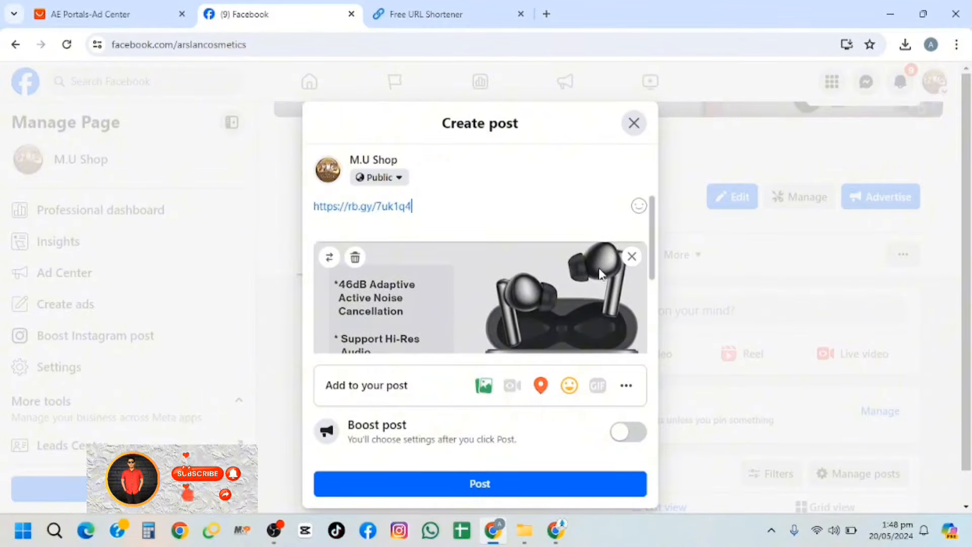
Step: Remove the link preview from the post and attach the video "Untitled design (3)" from the Downloads folder
left_click(631, 256)
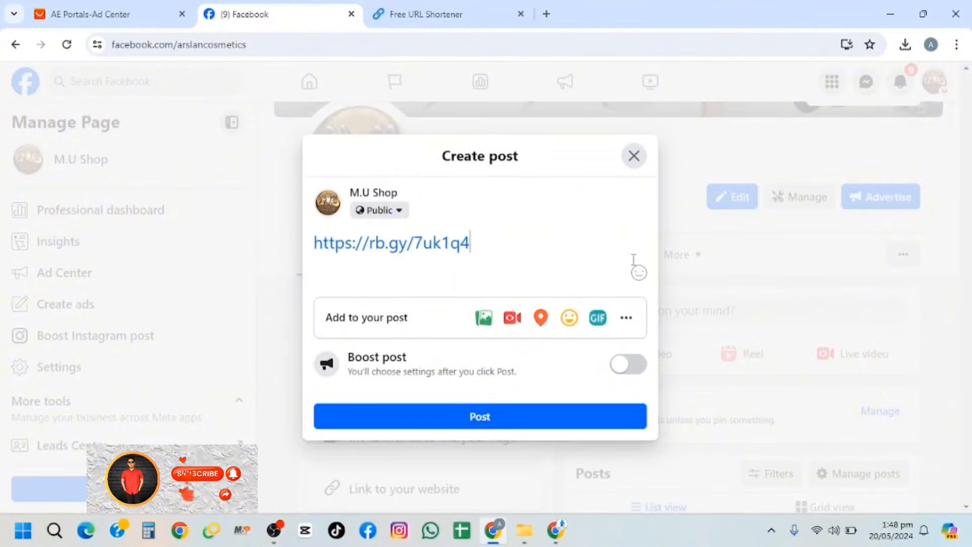
left_click(484, 319)
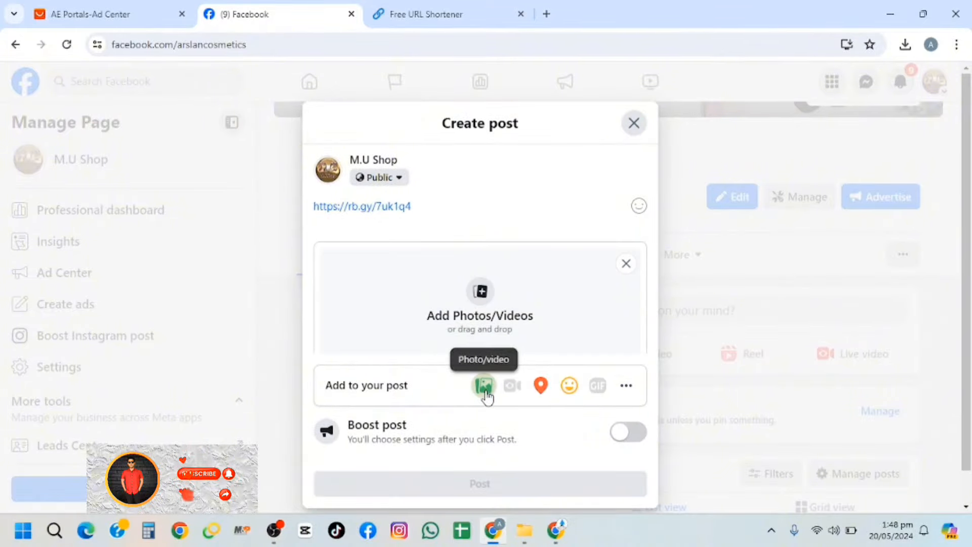
left_click(481, 299)
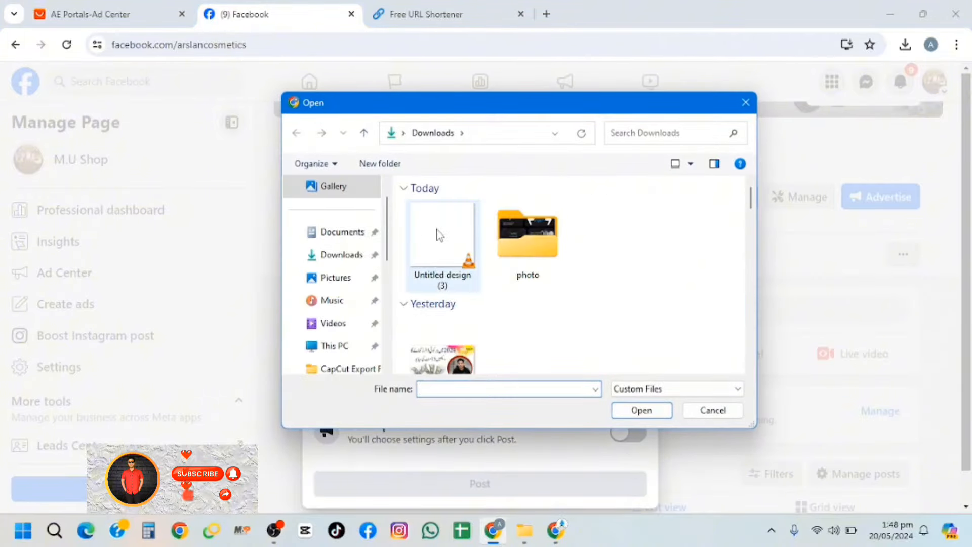
double_click(455, 245)
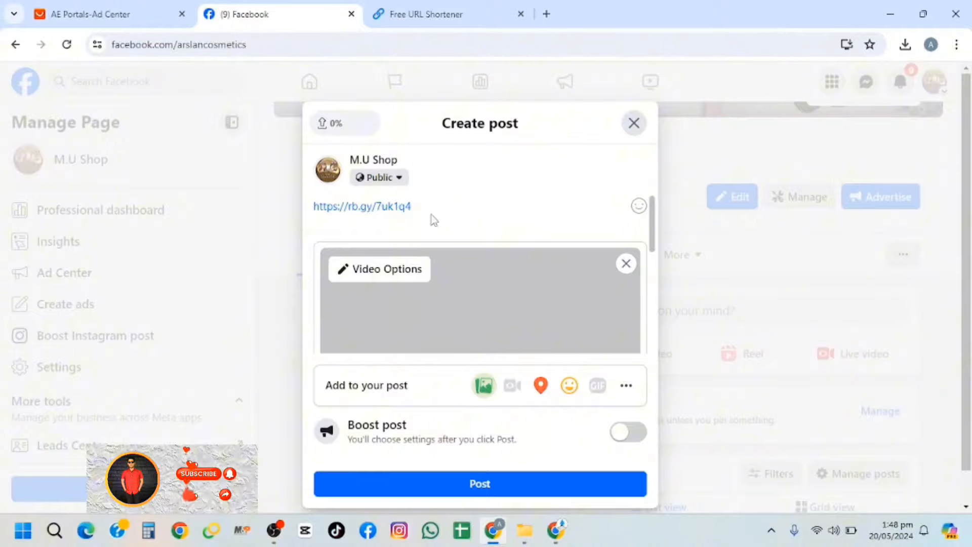
Step: Leave the reel editor by switching back to a regular post and check the attached video in the draft
left_click(333, 129)
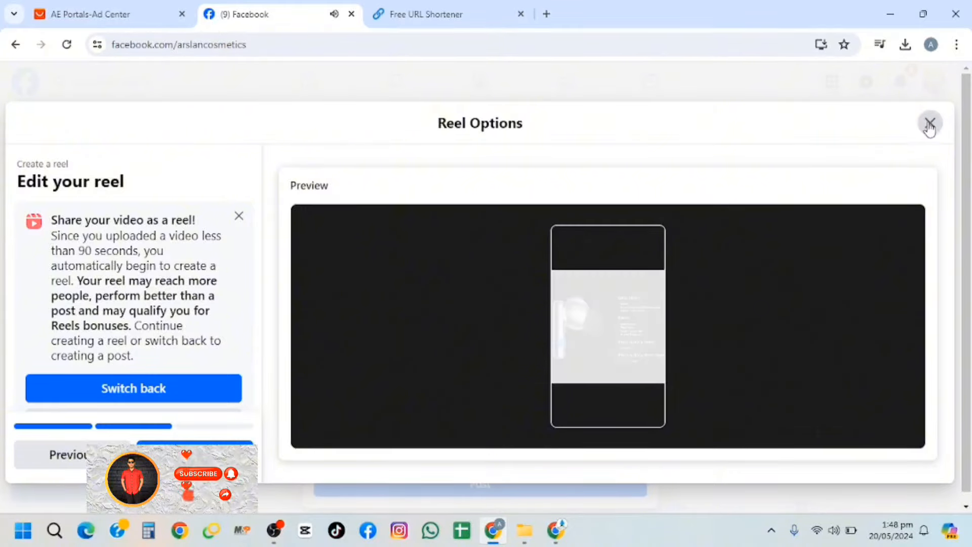
left_click(930, 124)
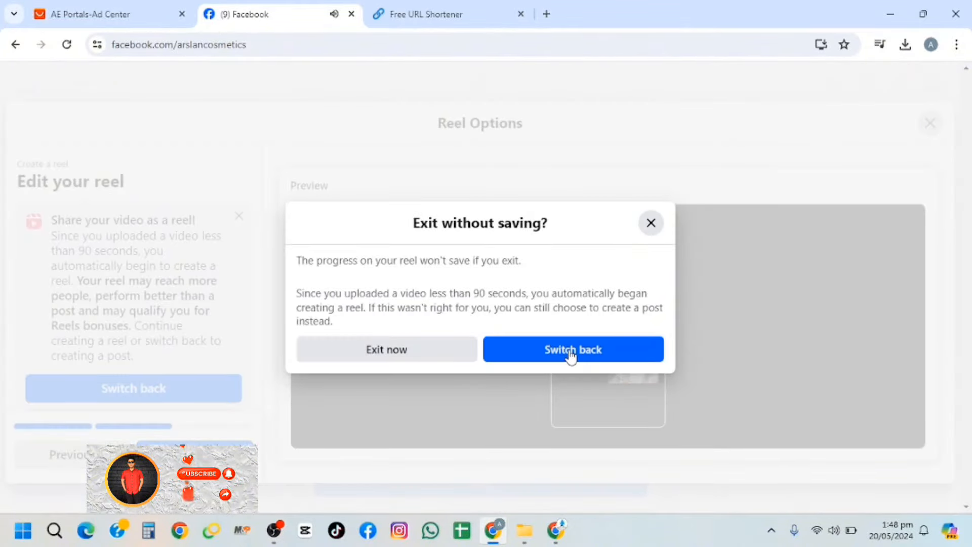
left_click(570, 354)
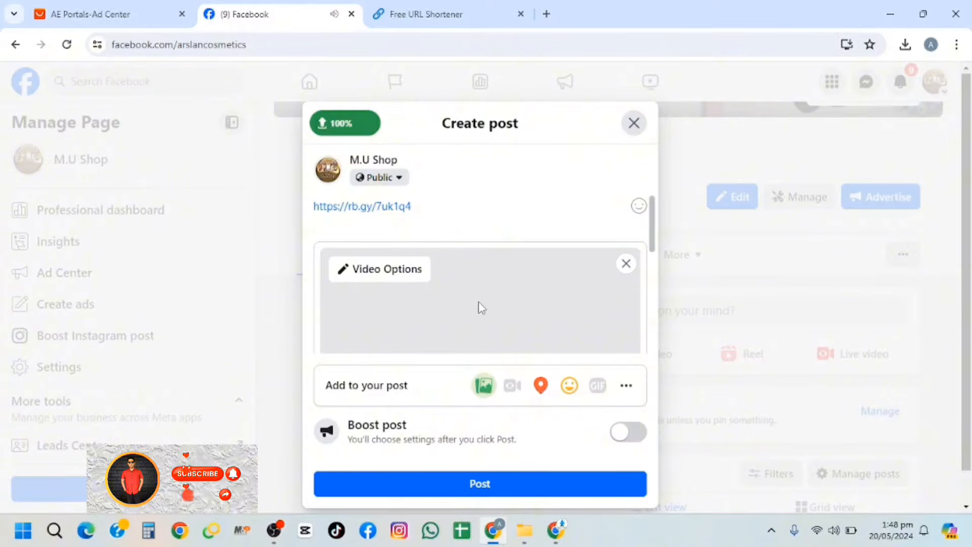
scroll(478, 302, "down", 5)
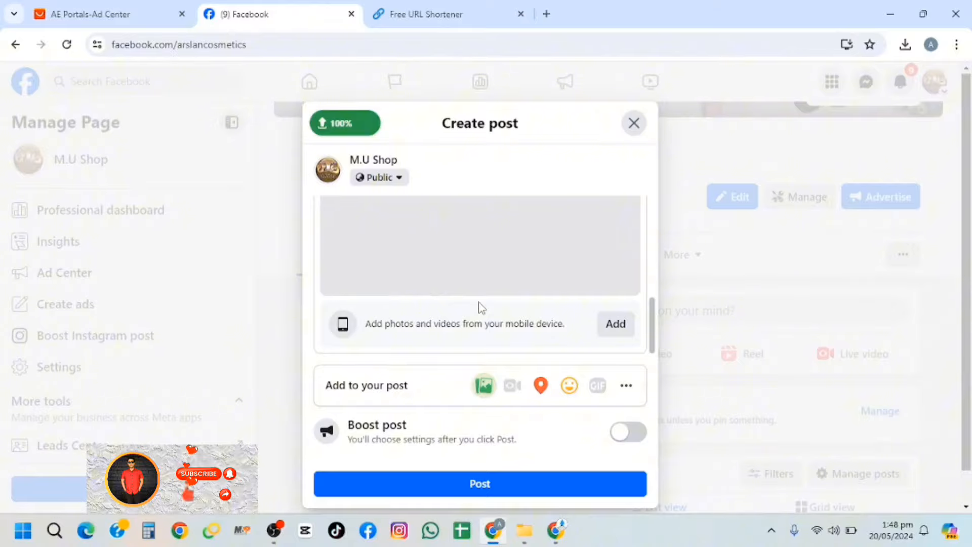
scroll(479, 303, "up", 5)
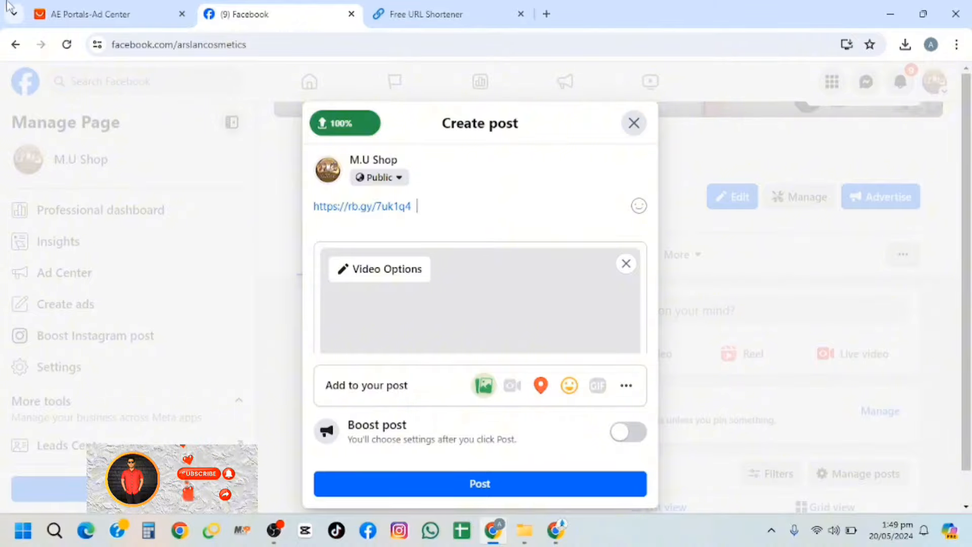
Step: Copy the HONOR CHOICE Earbuds X5 Pro title from the AliExpress promo material, paste it after the short link and publish the post
left_click(97, 4)
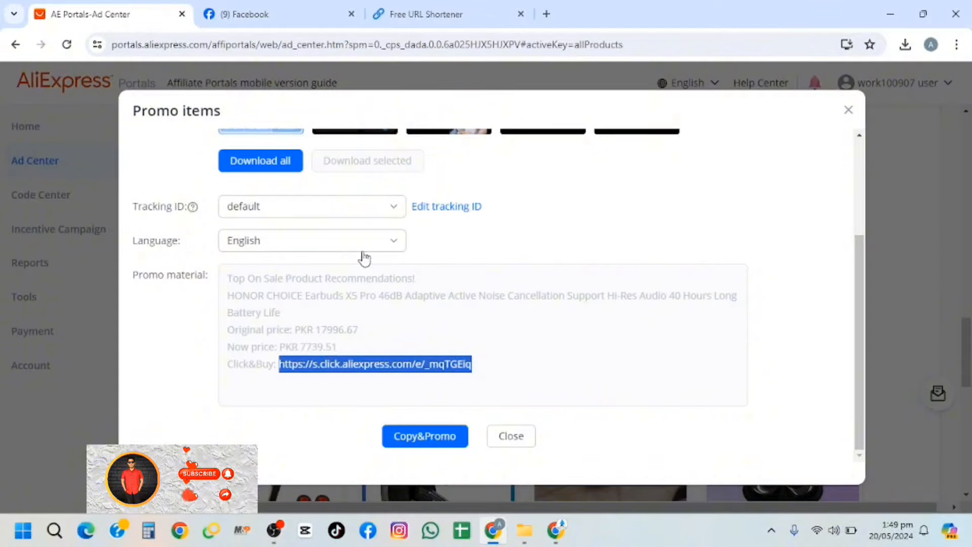
left_click_drag(228, 297, 302, 313)
key("ctrl+c")
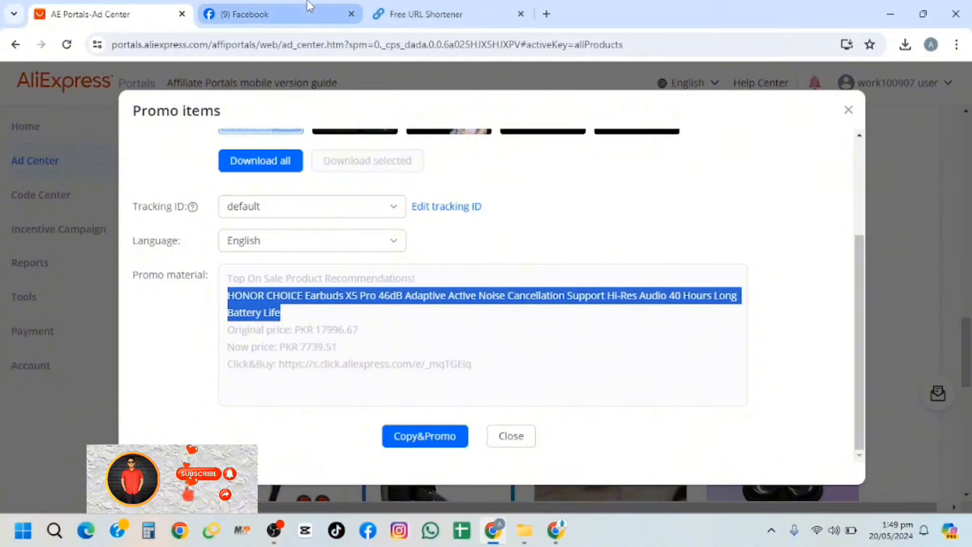
left_click(280, 14)
key("ctrl+v")
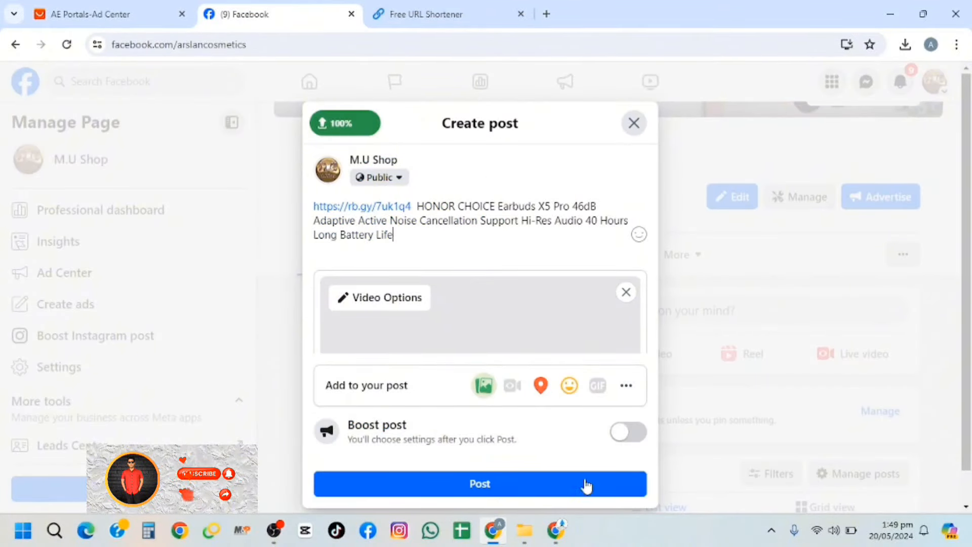
left_click(488, 488)
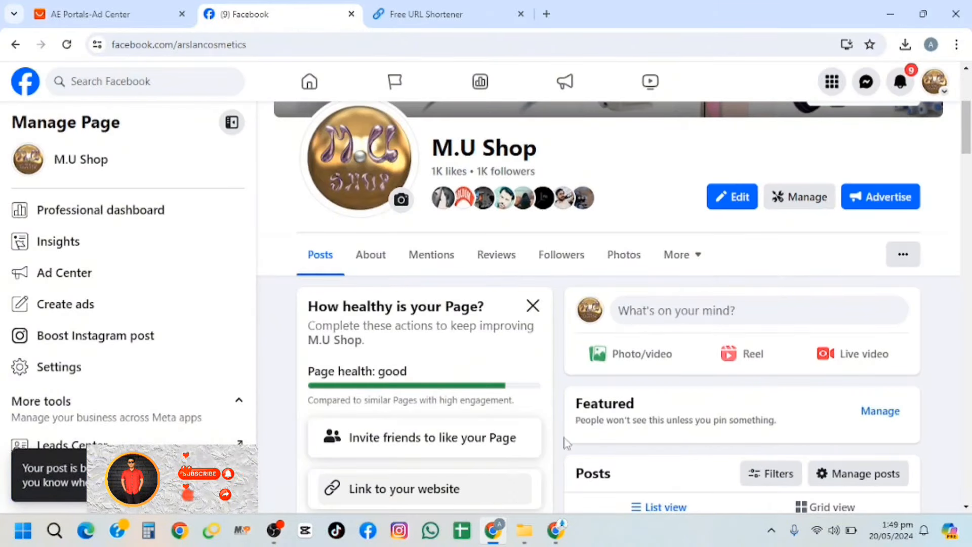
Step: Reload the M.U Shop page and review the new earbuds post with its short link, title and video
scroll(716, 413, "down", 3)
scroll(715, 413, "down", 8)
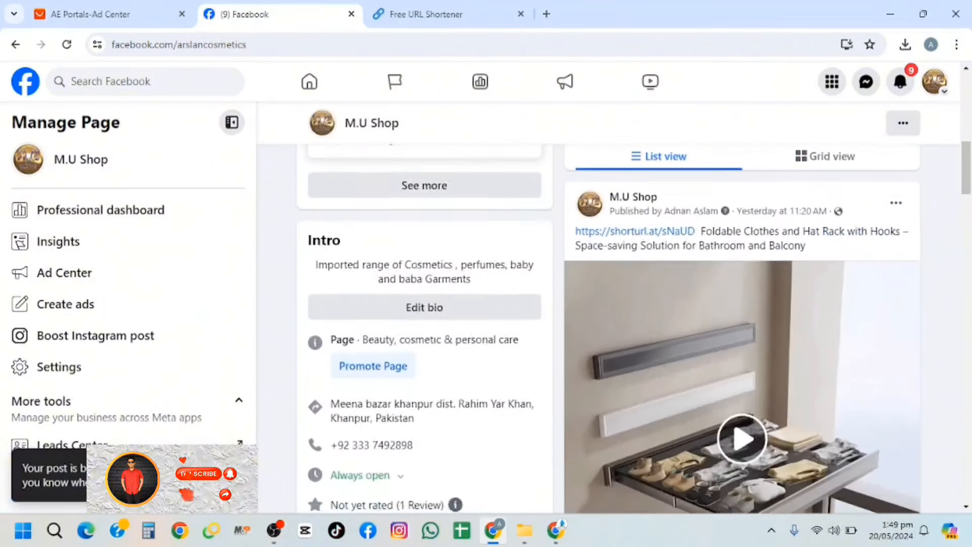
scroll(715, 420, "up", 12)
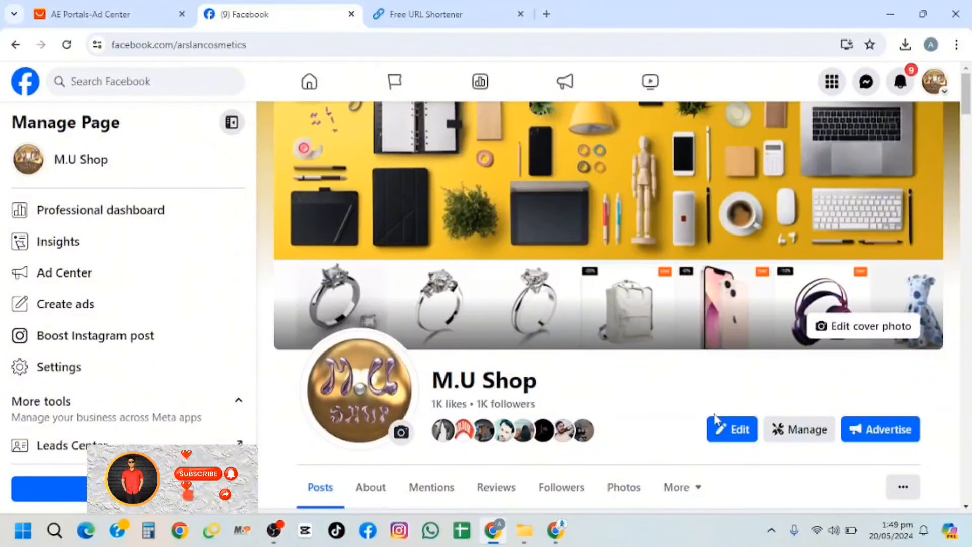
left_click(67, 45)
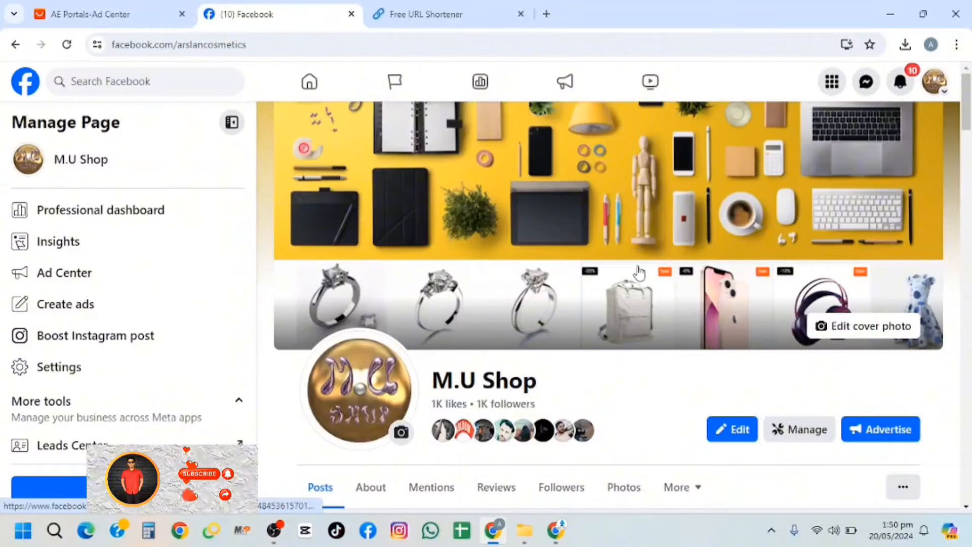
scroll(688, 328, "down", 3)
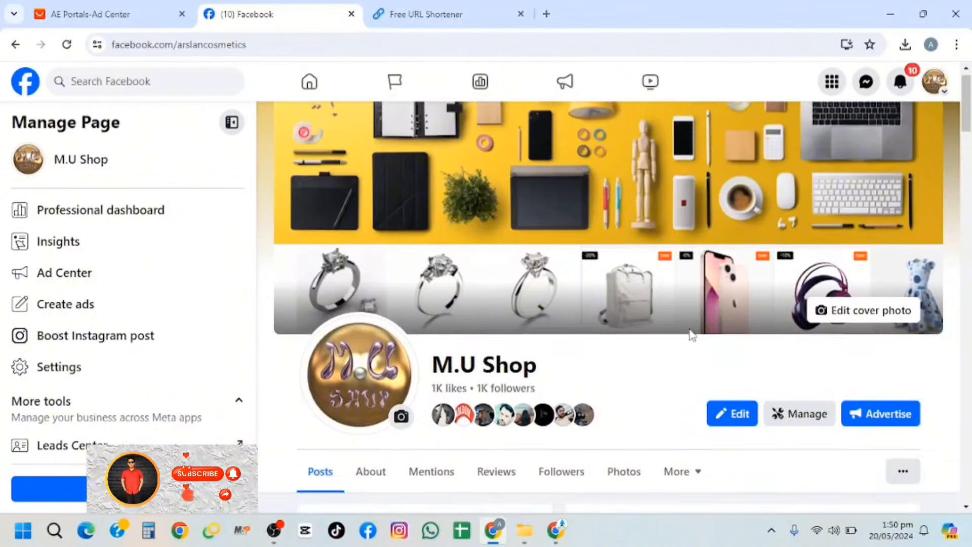
scroll(691, 334, "down", 8)
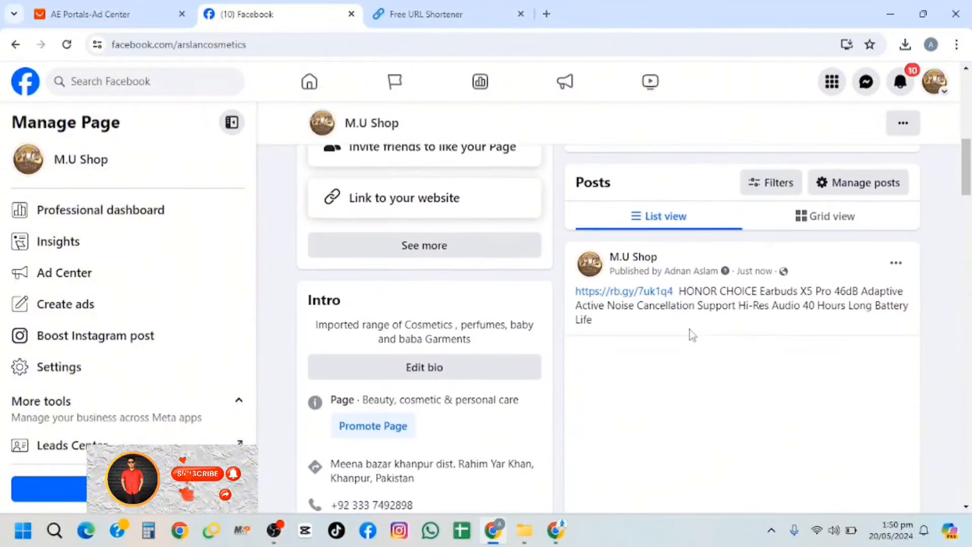
scroll(687, 325, "down", 1)
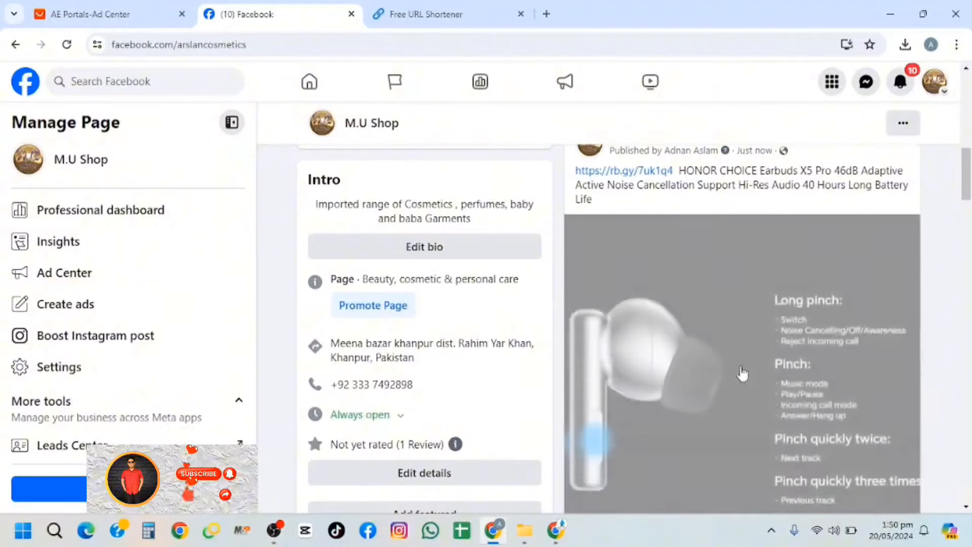
scroll(840, 373, "down", 1)
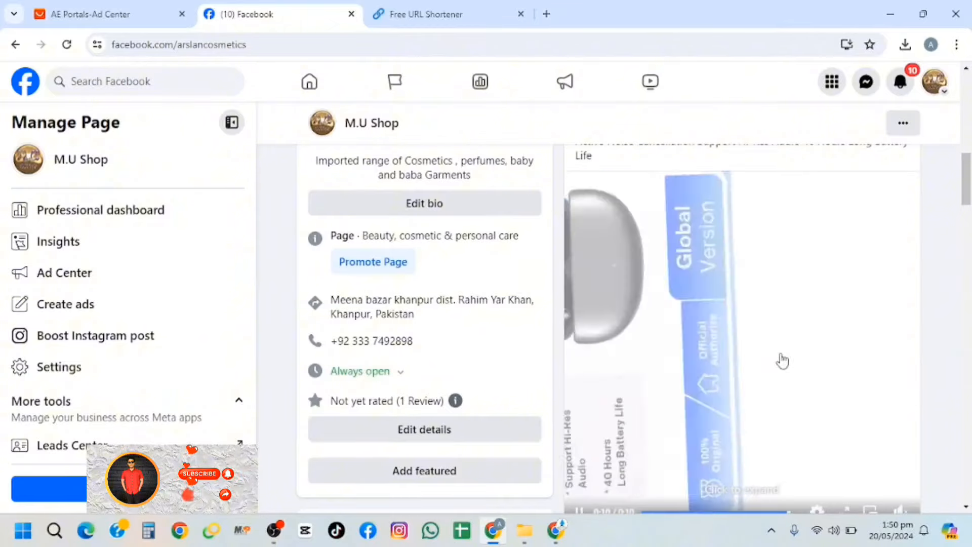
scroll(784, 360, "up", 5)
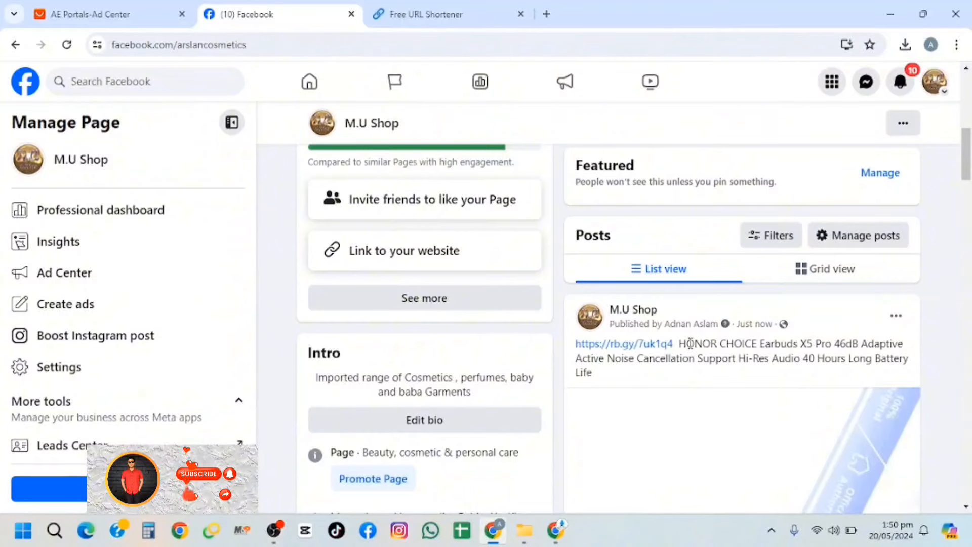
Step: Open the post's short link and examine the AliExpress product page's price, related items and description
left_click(643, 347)
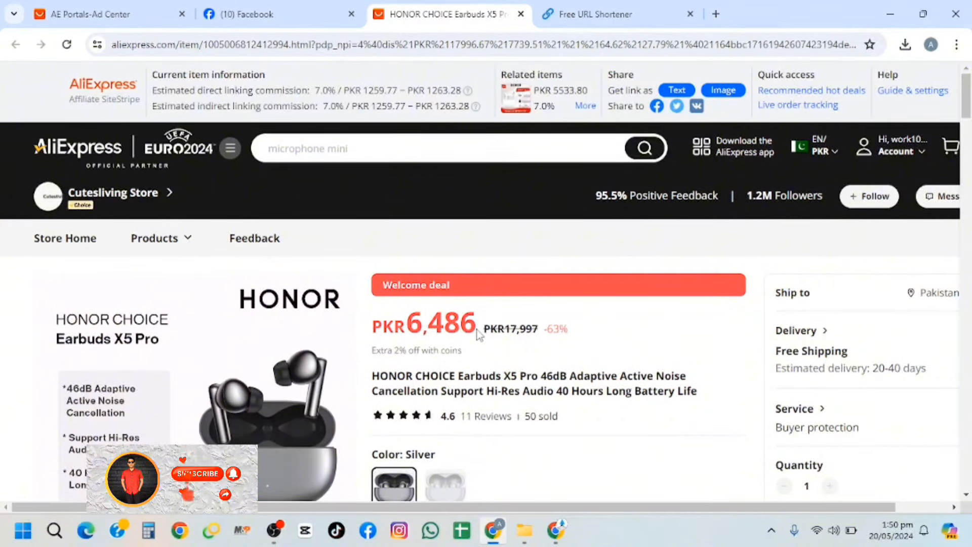
scroll(477, 334, "down", 2)
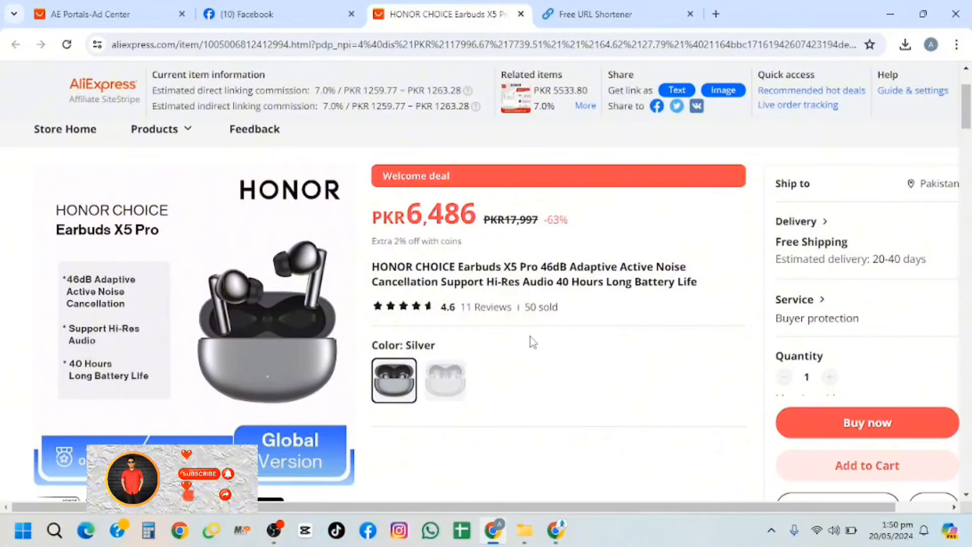
scroll(556, 359, "down", 10)
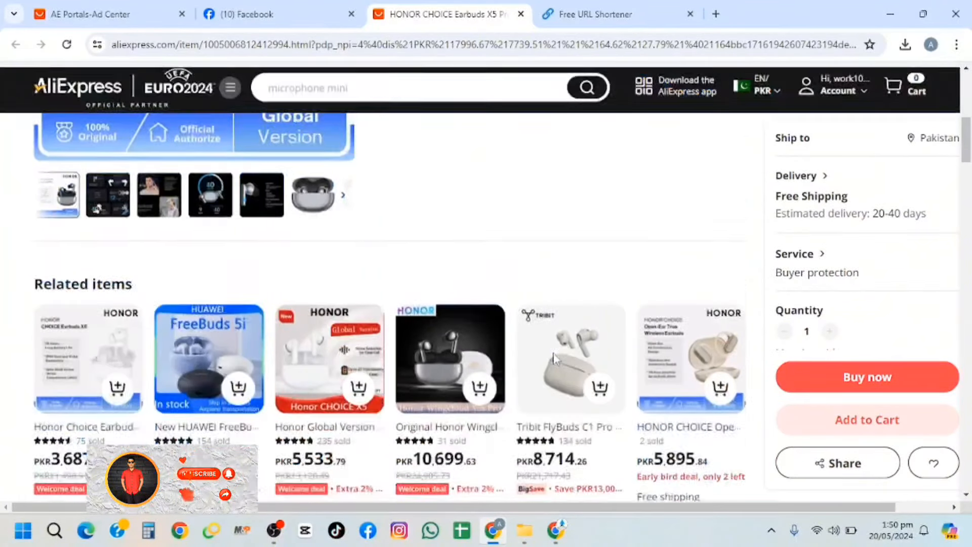
scroll(555, 360, "down", 5)
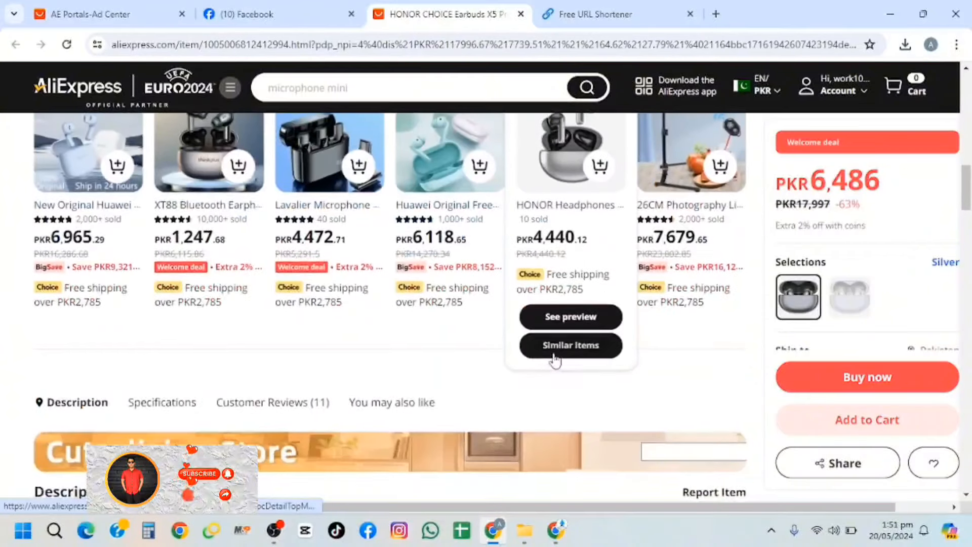
scroll(556, 359, "down", 5)
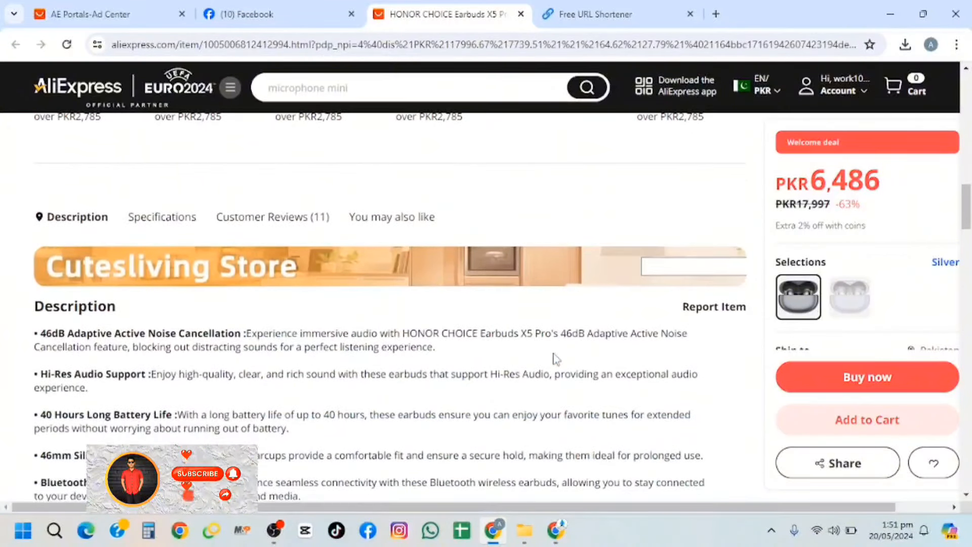
scroll(555, 359, "up", 2)
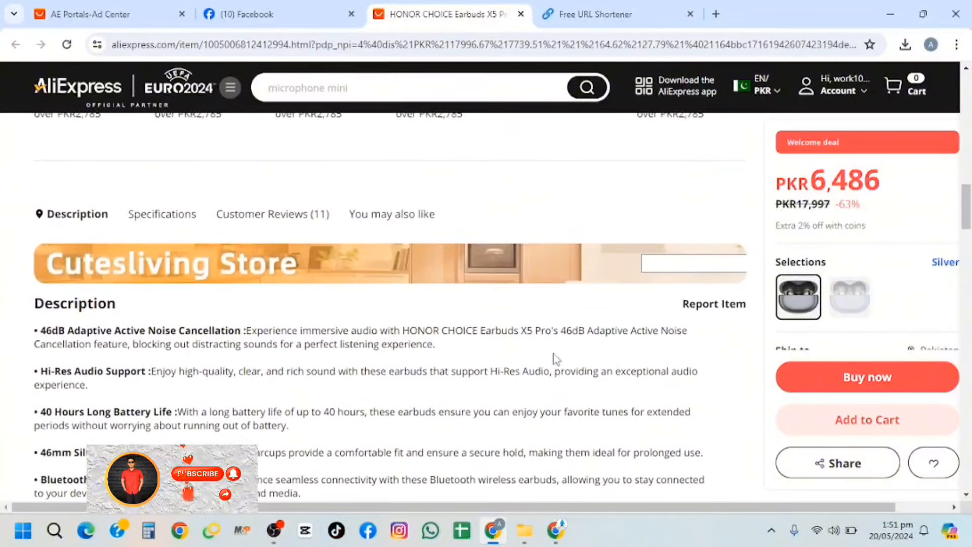
scroll(555, 359, "up", 5)
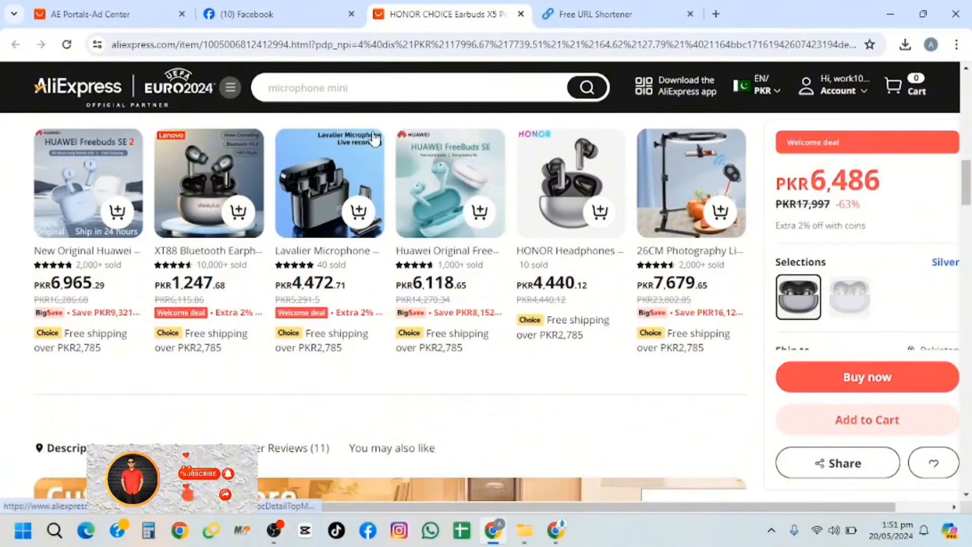
Step: Return to the M.U Shop page on Facebook and locate the earbuds post's sharing option
left_click(253, 14)
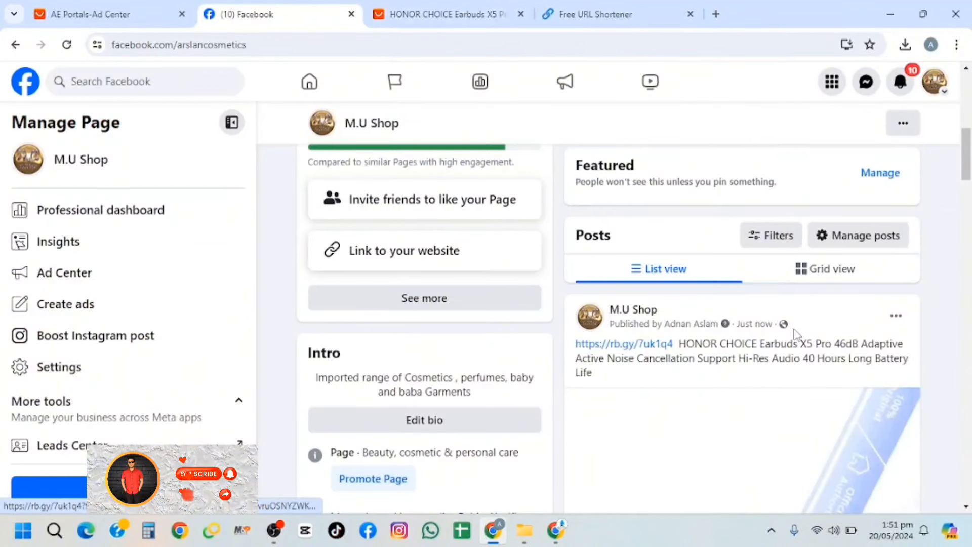
scroll(794, 334, "down", 6)
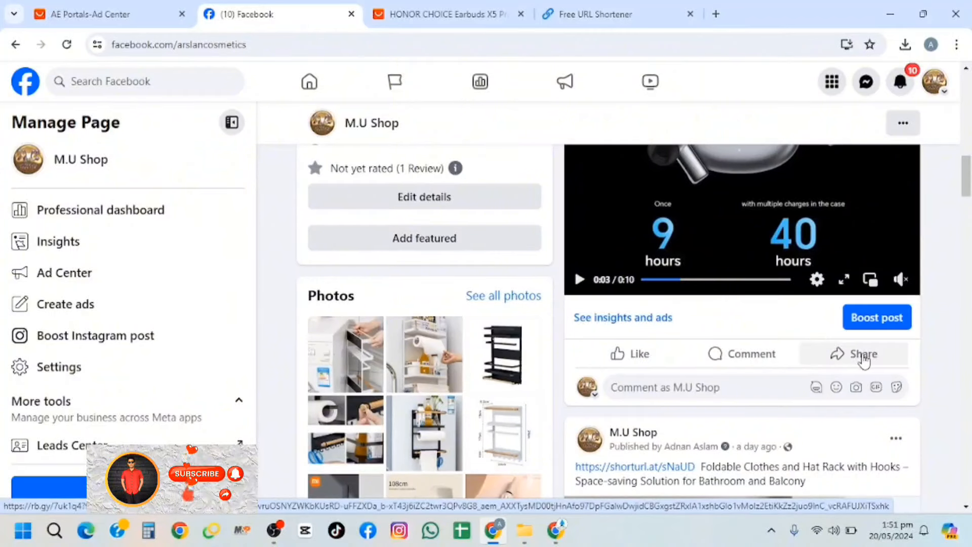